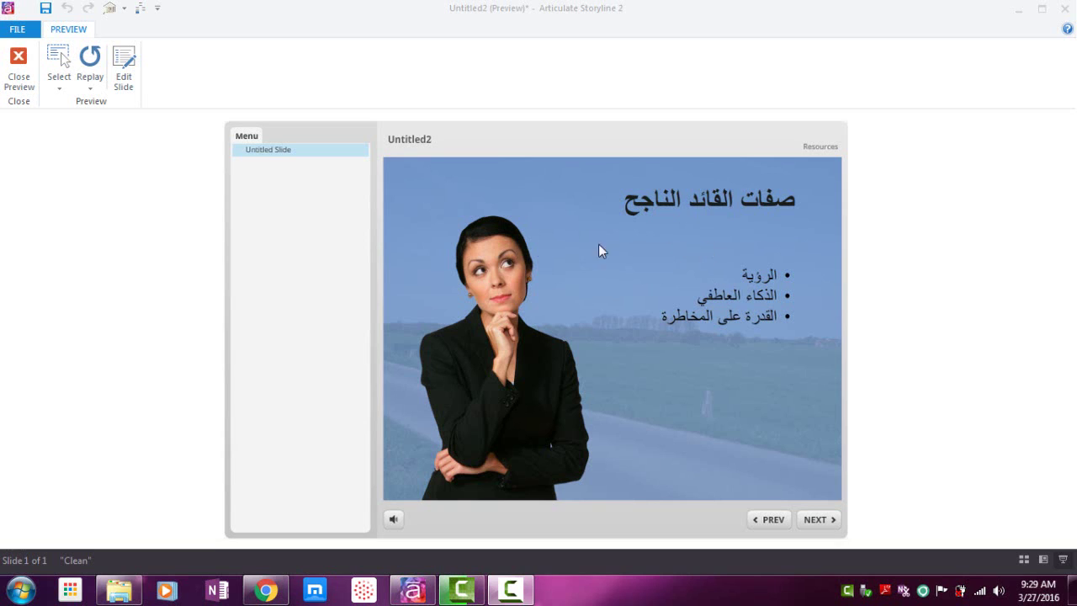
Replay the preview of the first slide and return to editing.
left_click(91, 64)
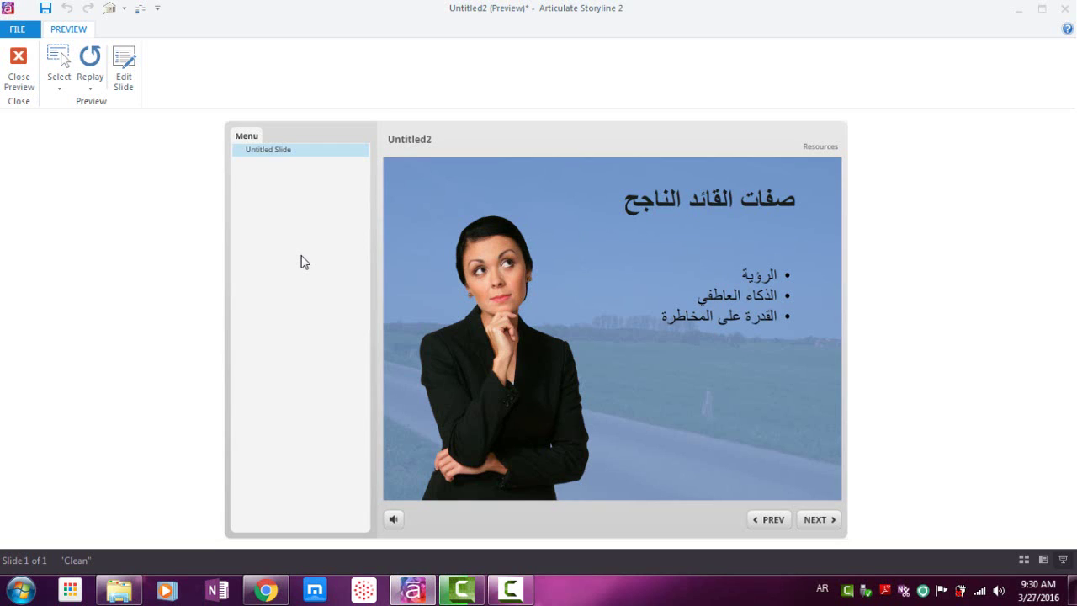
left_click(18, 69)
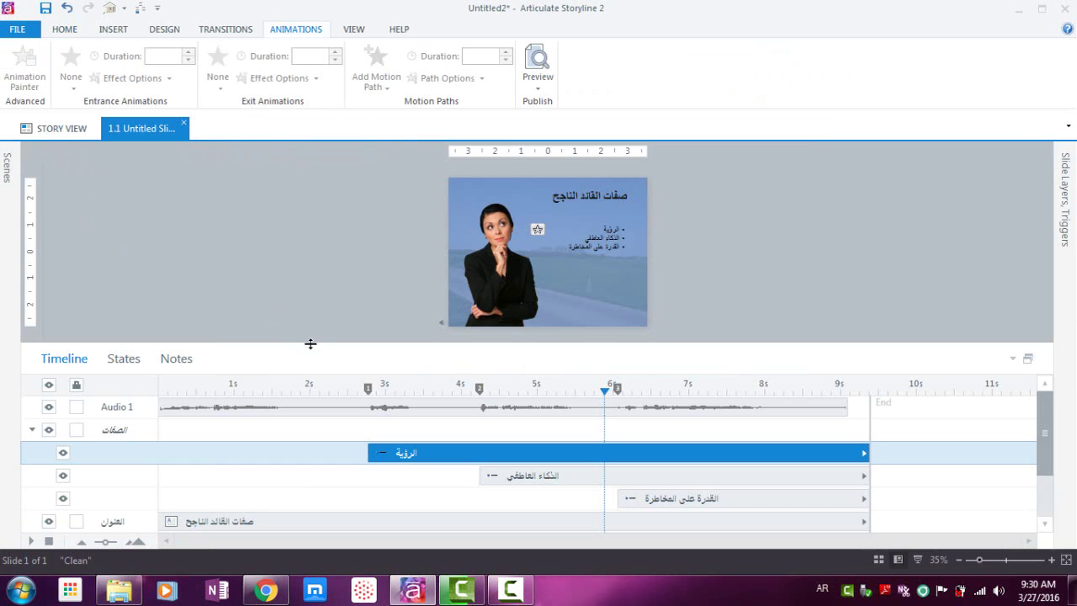
Collapse the timeline, show the scene's slides, and insert a new slide with the Blank layout after slide 1.1.
left_click_drag(311, 344, 294, 563)
left_click(5, 192)
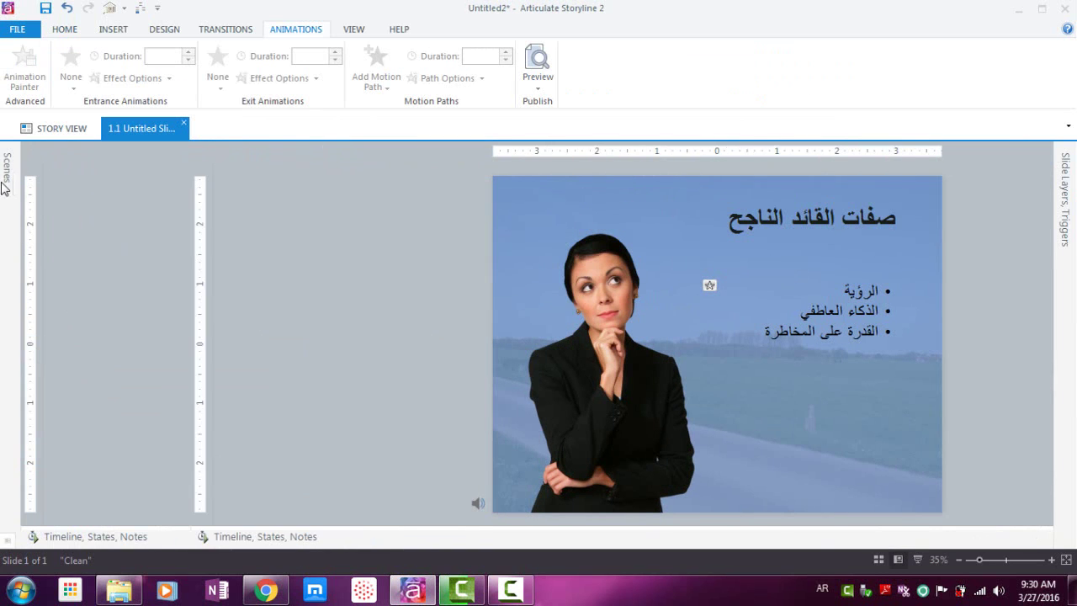
right_click(97, 349)
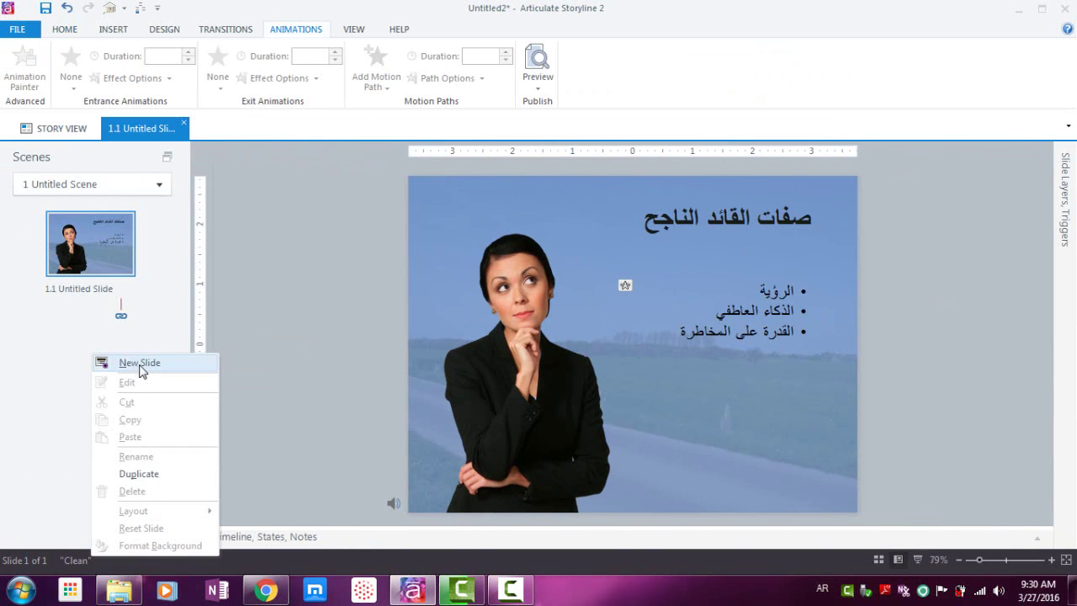
key("Escape")
key("ctrl+m")
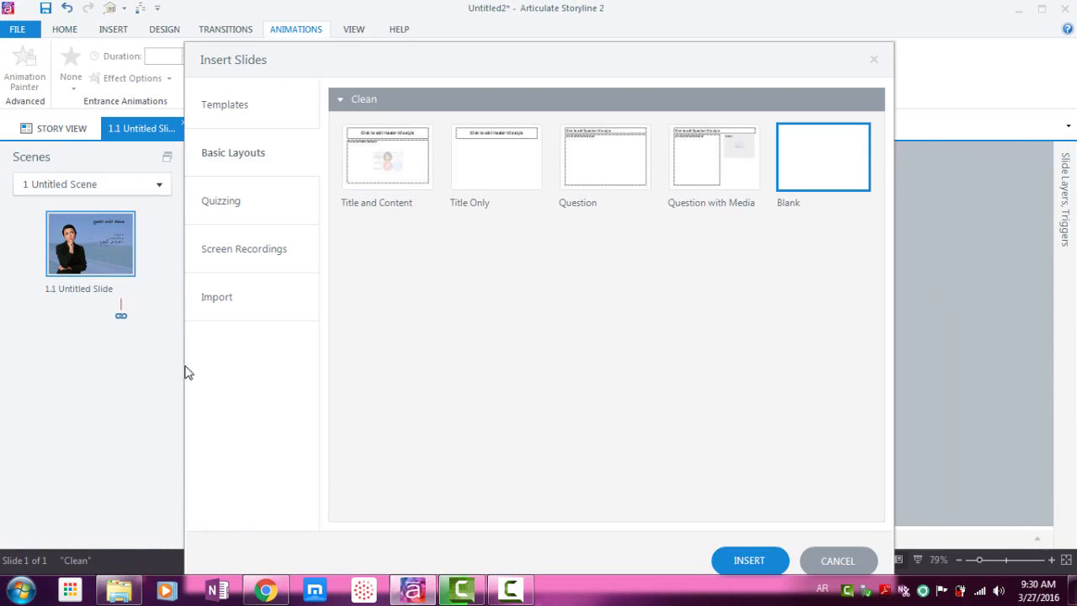
left_click(752, 560)
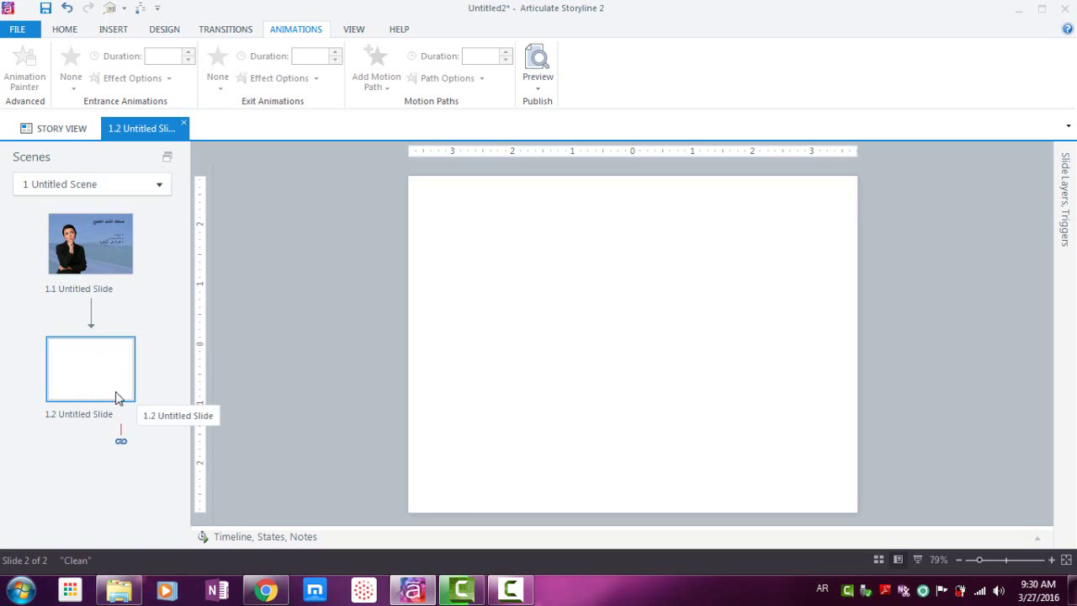
Insert the picture Background_Texture_A_P5042369.JPG from the Desktop onto the blank slide 1.2.
left_click(106, 33)
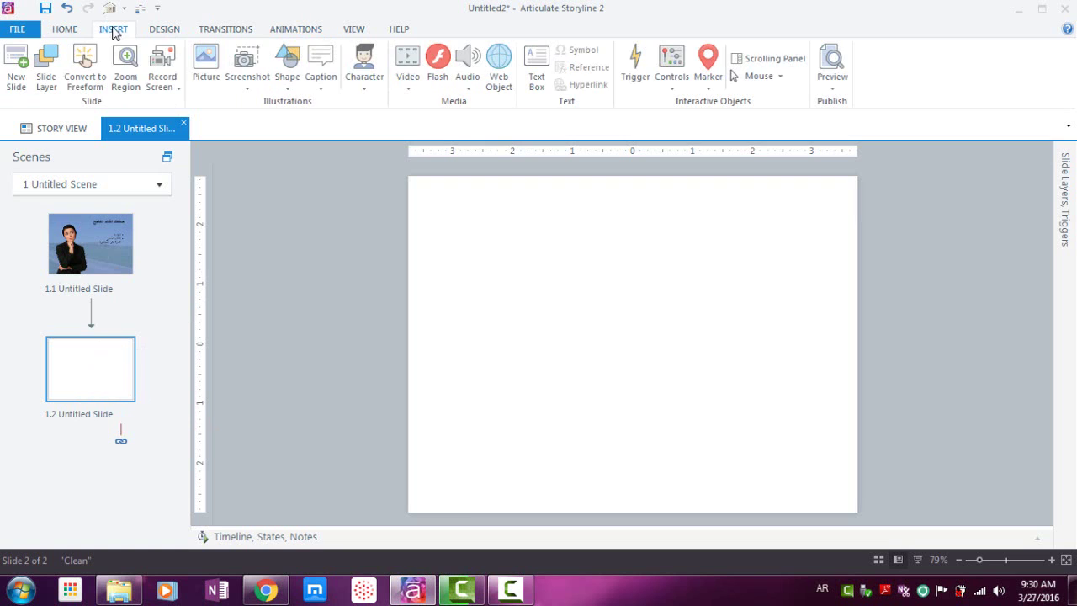
left_click(208, 71)
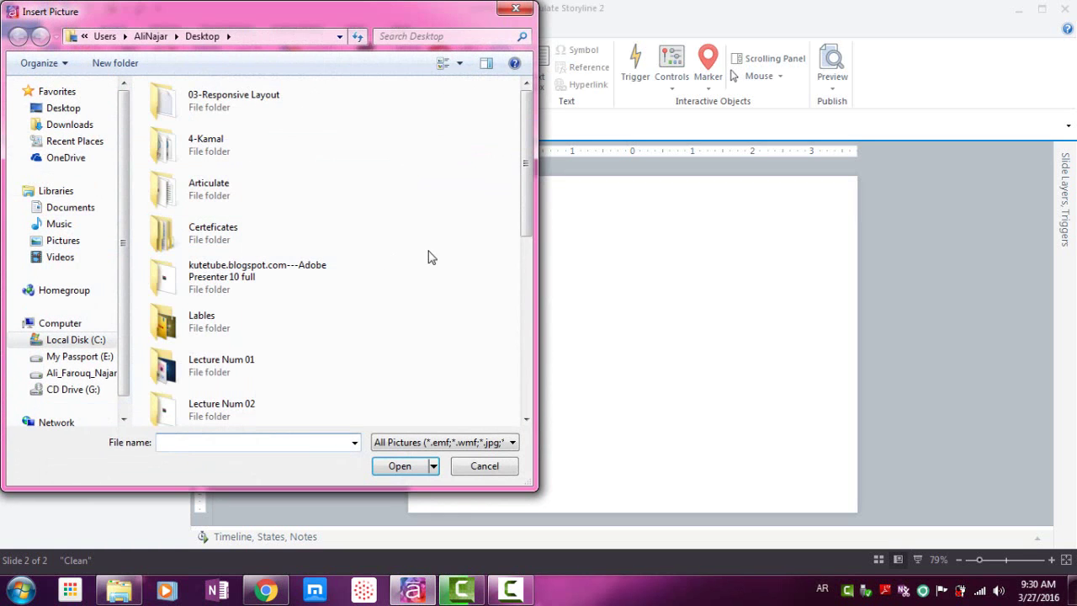
scroll(429, 256, "down", 5)
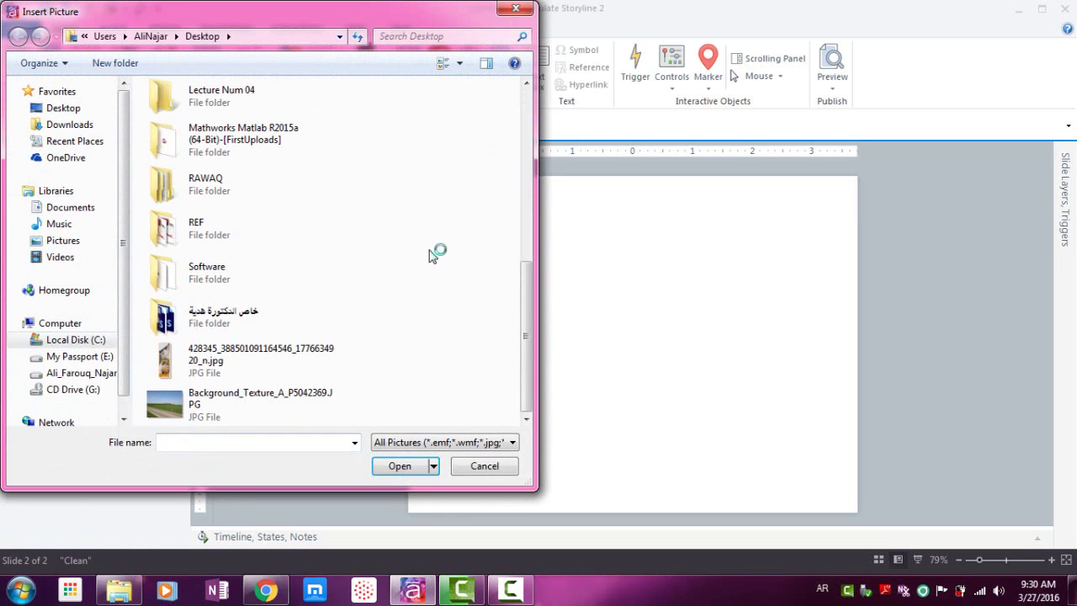
left_click(280, 420)
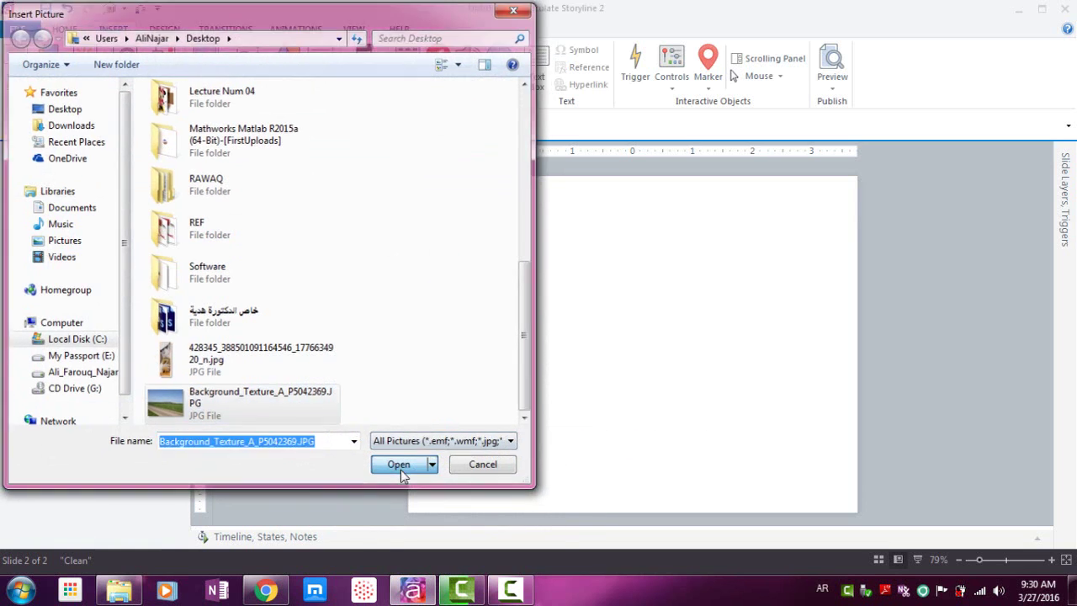
left_click(401, 468)
left_click(388, 370)
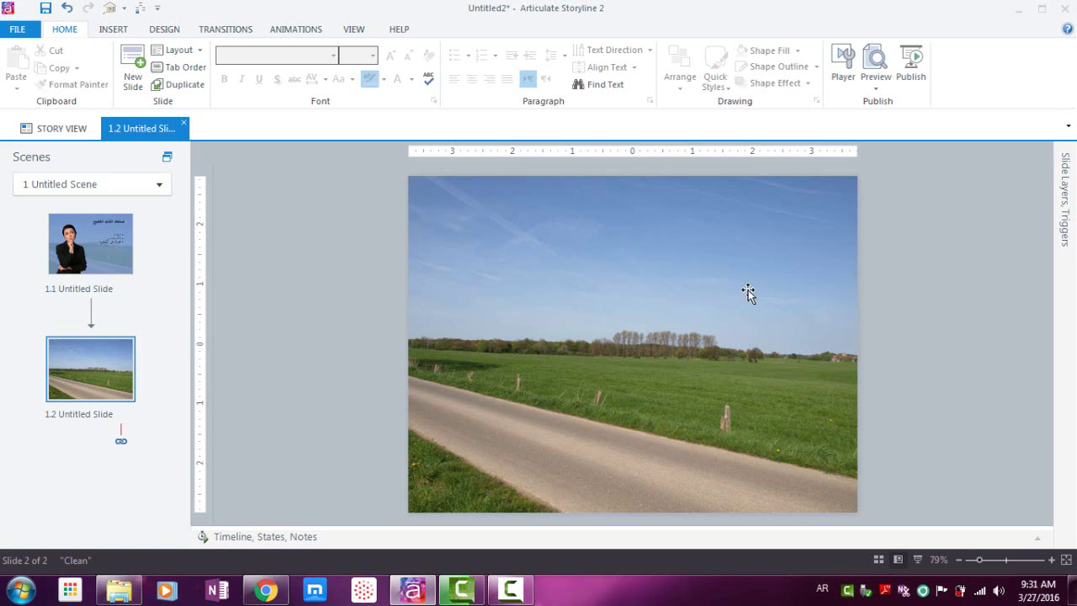
Draw a rectangle about 352 px wide and 384 px high over the background picture.
left_click(122, 31)
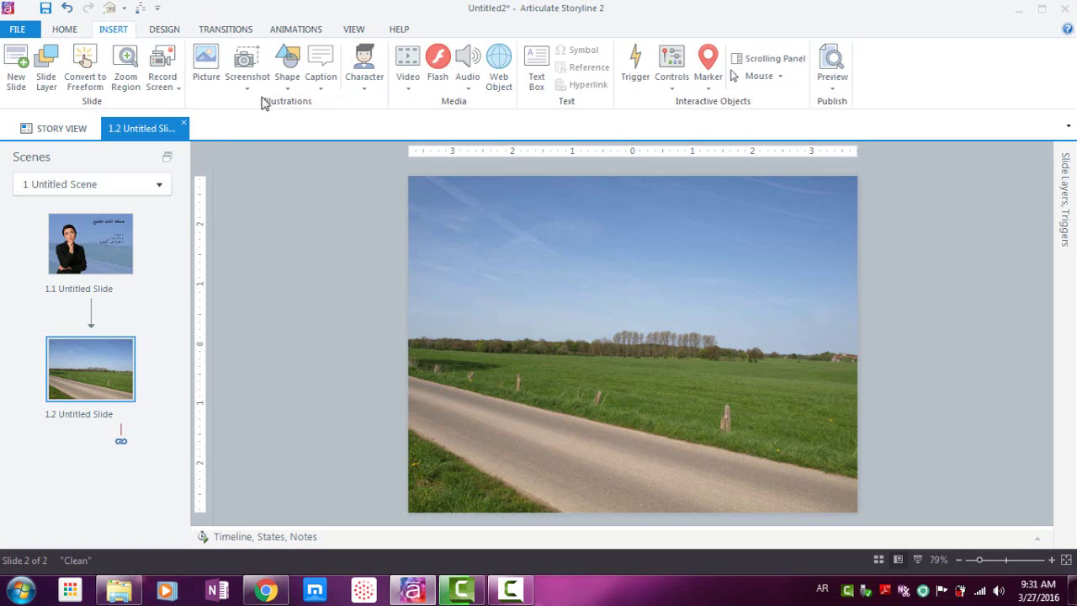
left_click(286, 79)
left_click(286, 148)
left_click_drag(447, 190, 668, 429)
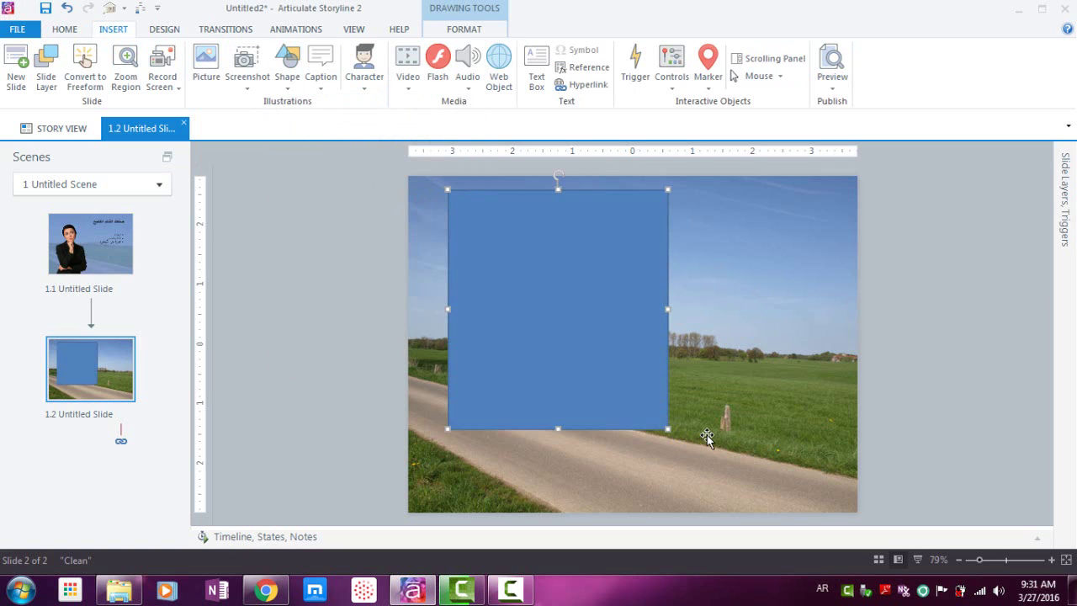
right_click(617, 326)
left_click(598, 275)
Fill the rectangle with the green of the grass field, sampled from the picture using the Eyedropper.
left_click(475, 31)
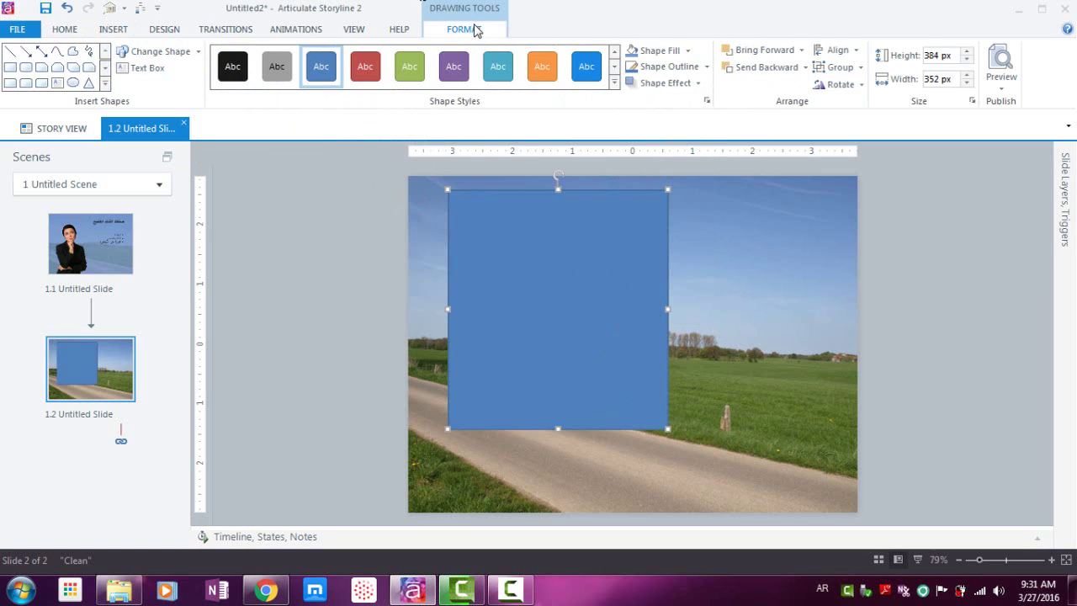
left_click(707, 67)
left_click(681, 197)
left_click(686, 51)
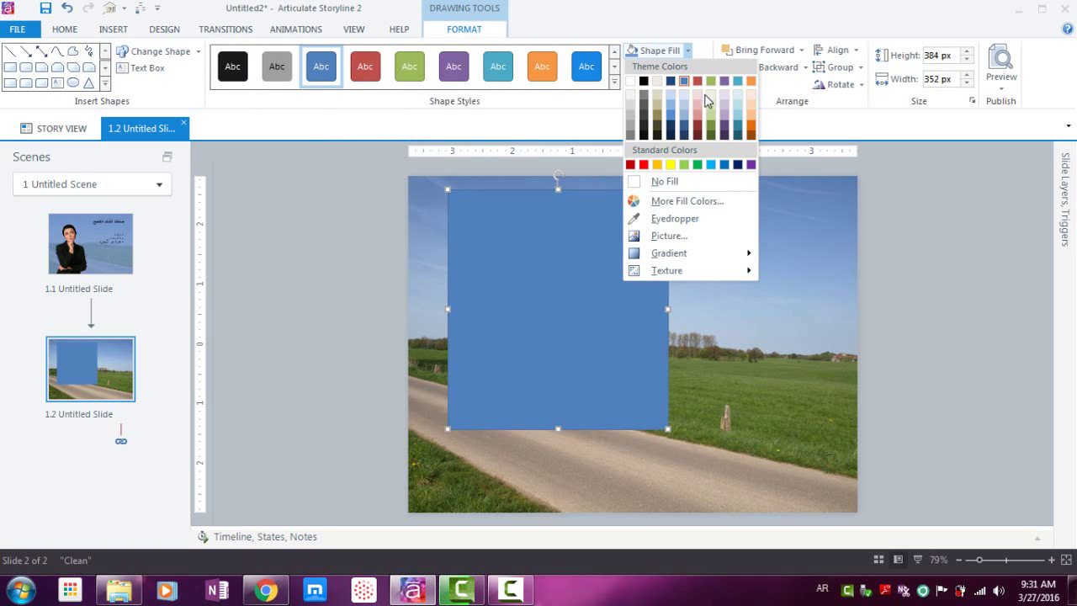
left_click(697, 220)
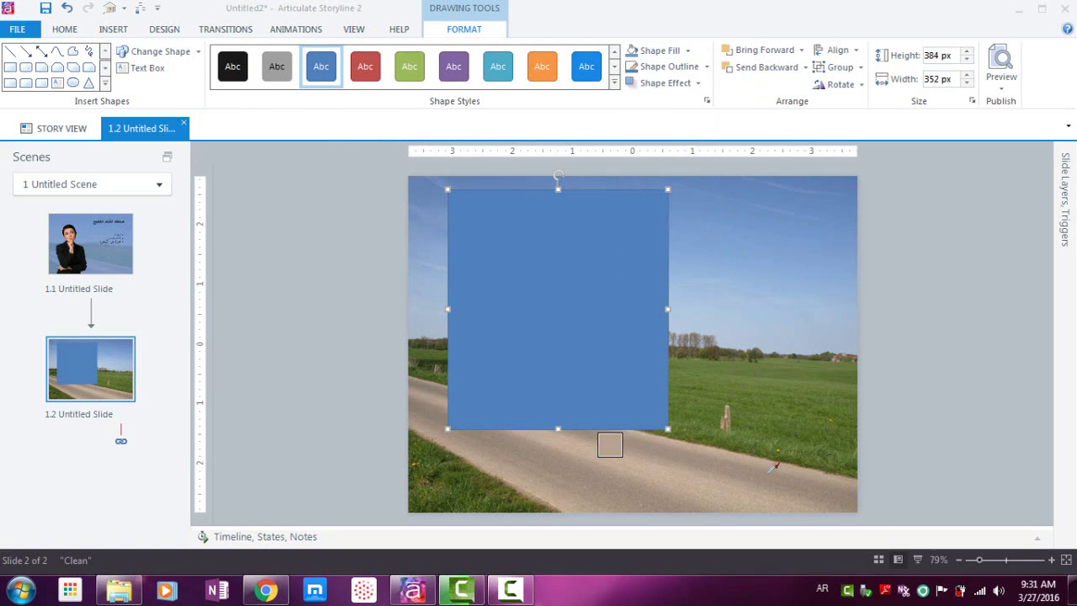
left_click(786, 376)
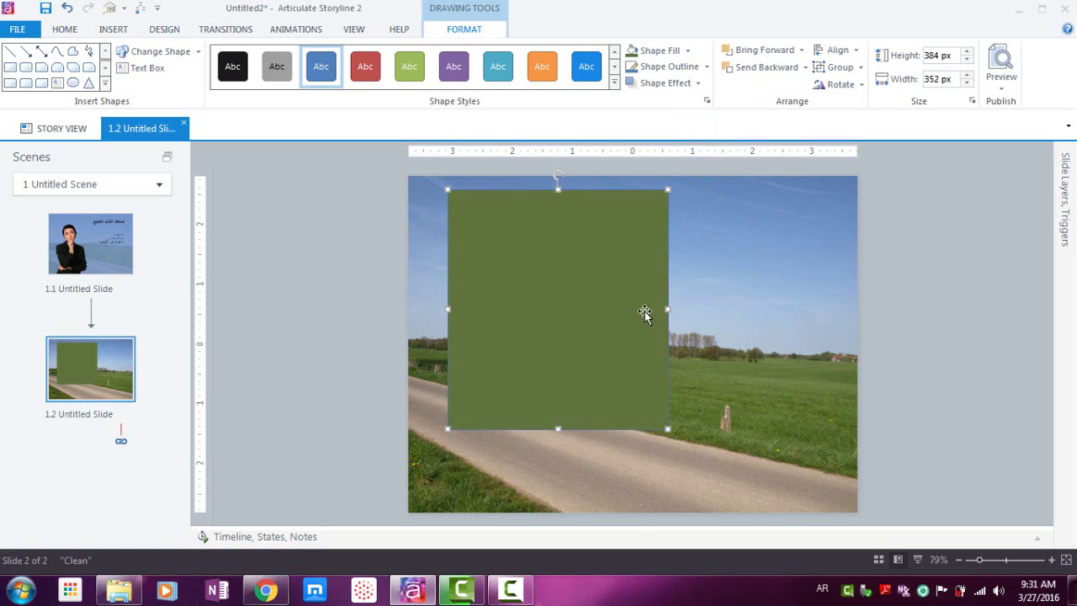
Set the green rectangle's solid fill transparency to 20%.
right_click(645, 268)
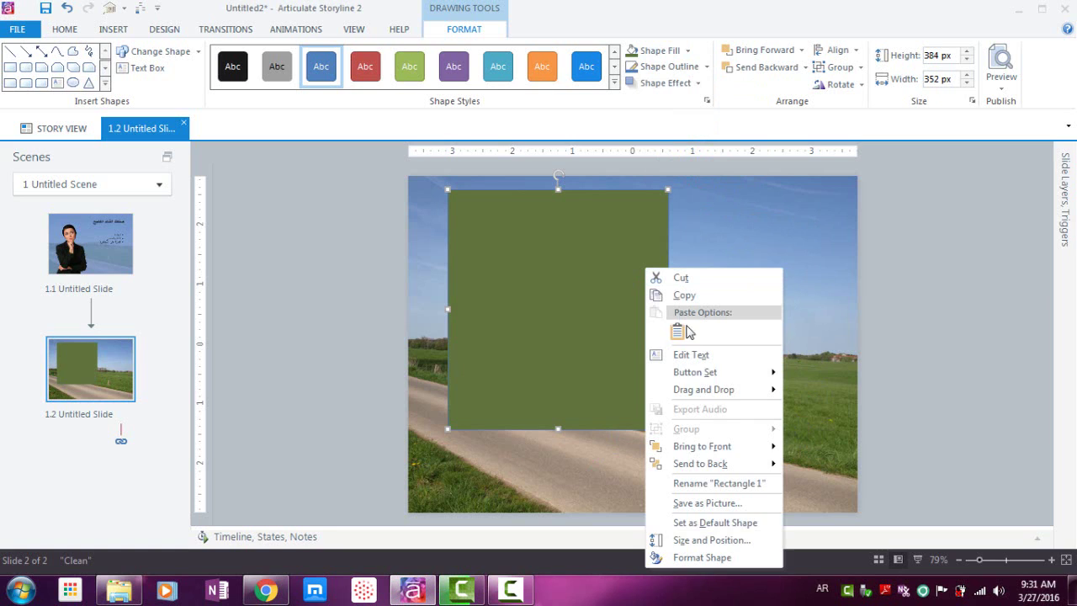
left_click(711, 558)
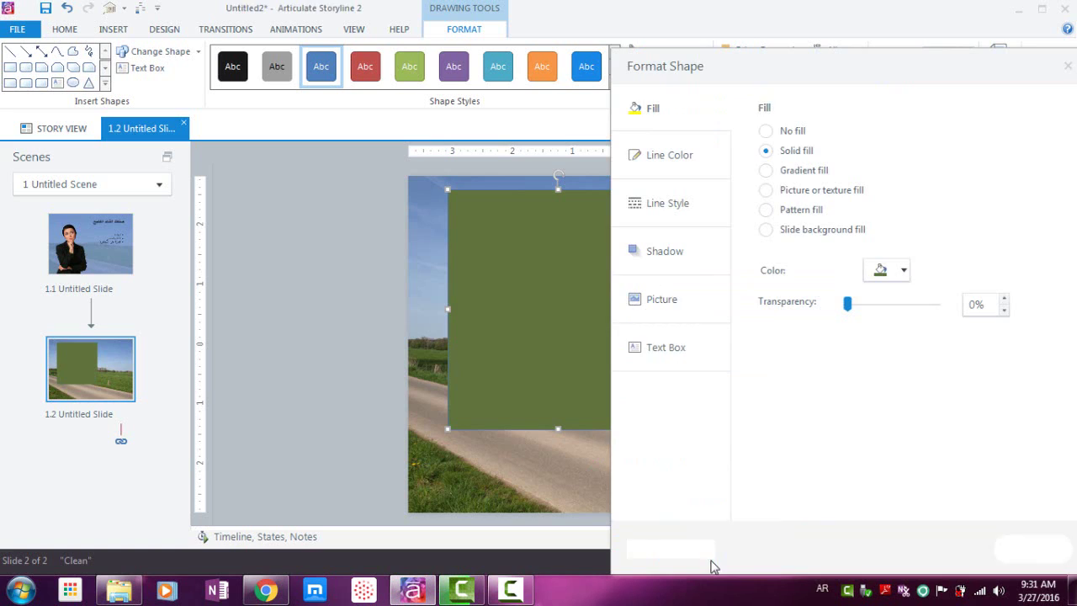
double_click(968, 303)
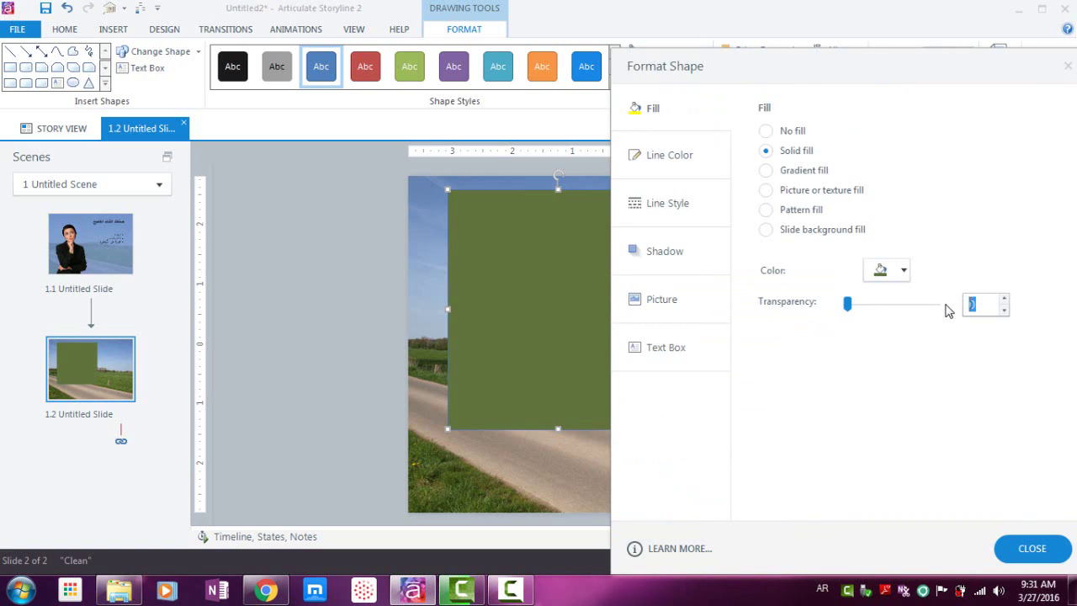
type("20")
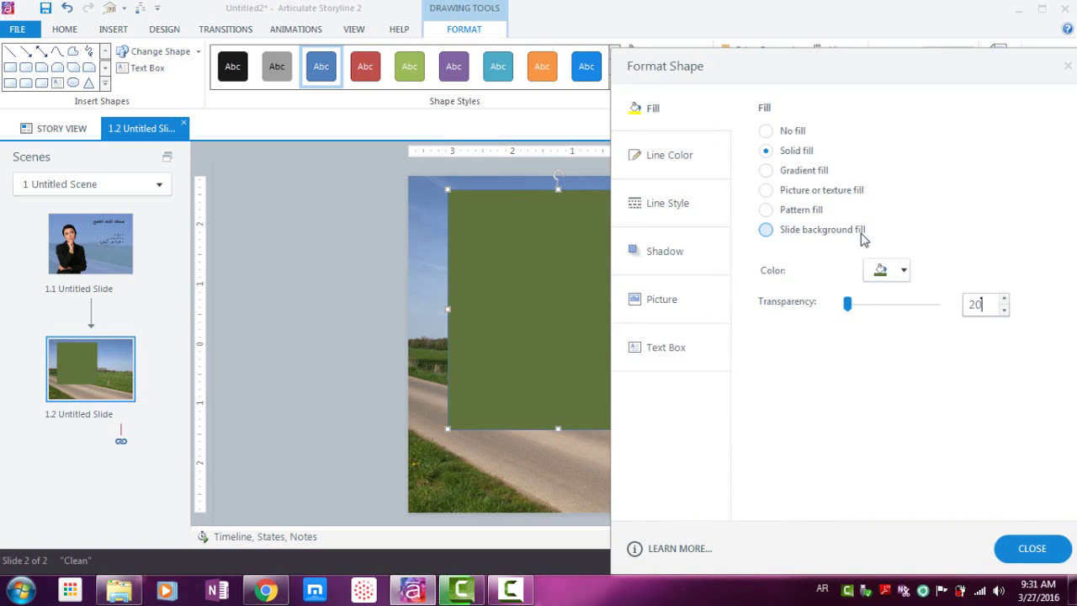
left_click(795, 152)
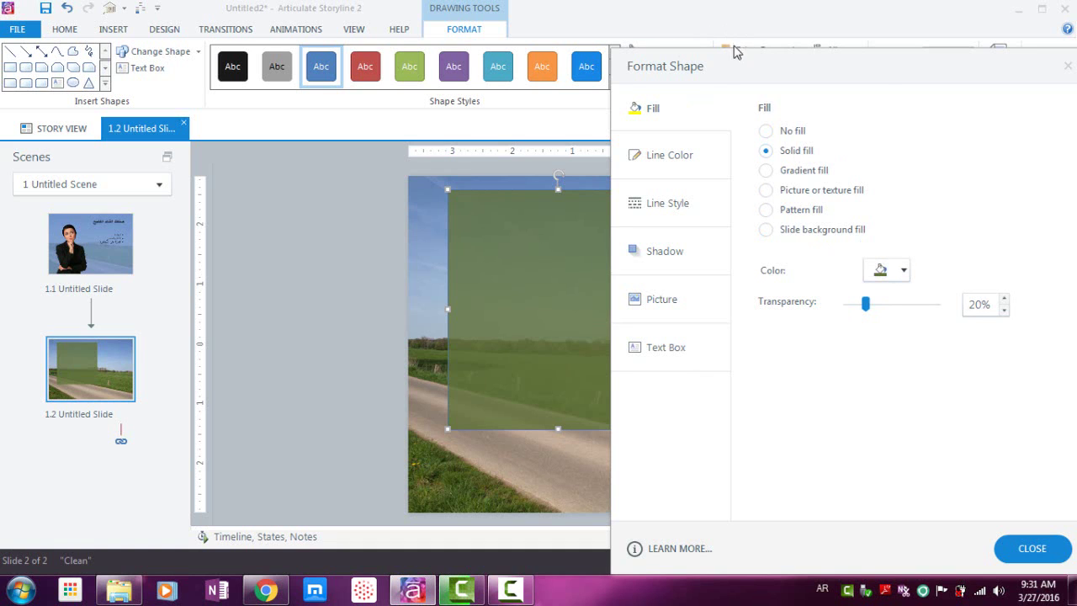
left_click_drag(738, 56, 654, 91)
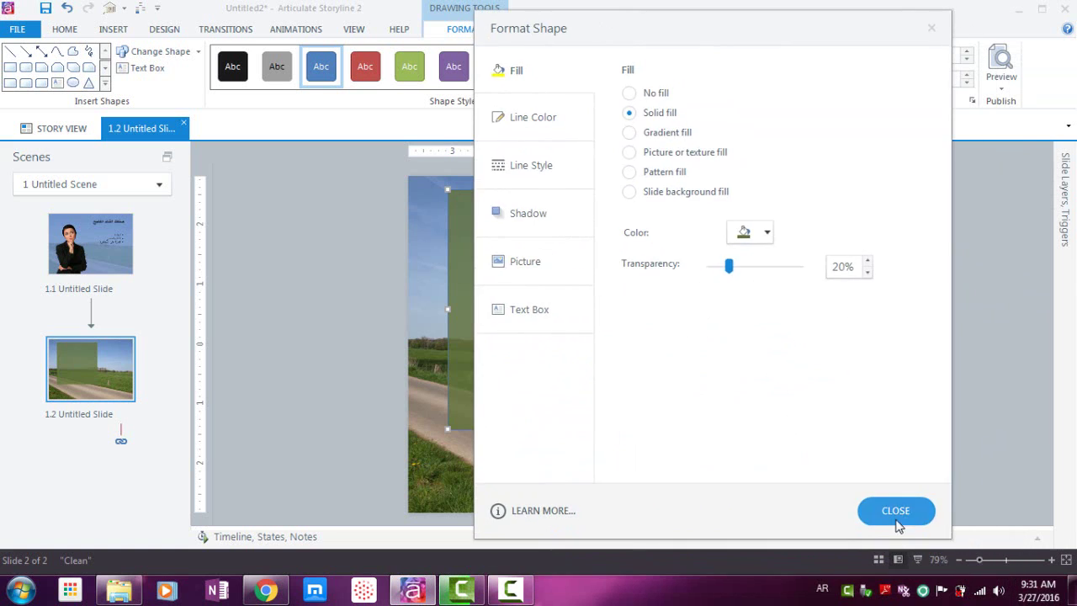
left_click(898, 525)
Align the translucent green rectangle with the slide's top-left corner and stretch it to cover the whole slide.
left_click_drag(587, 276, 547, 261)
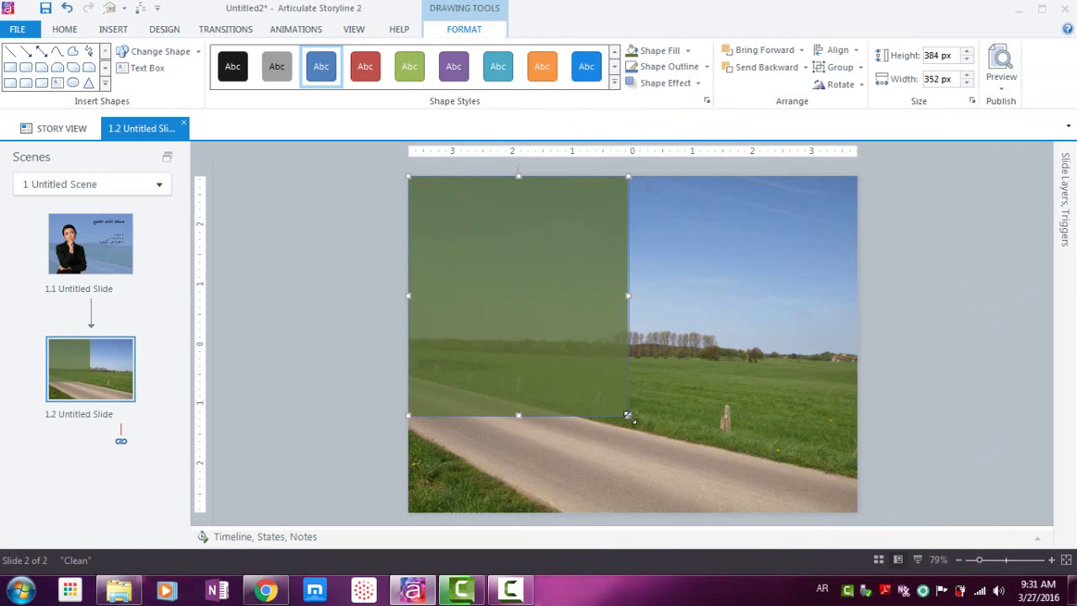
left_click_drag(629, 418, 857, 513)
left_click(911, 482)
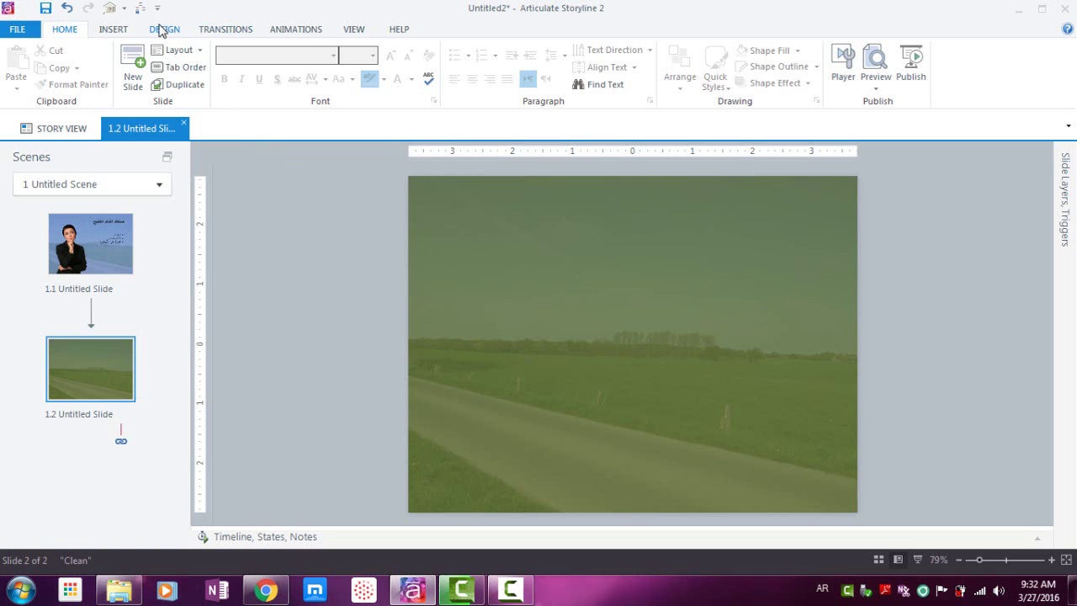
Insert the photographic character Atsumi in Torso view, using the front-facing pose with hands clasped at the waist.
left_click(113, 30)
left_click(367, 83)
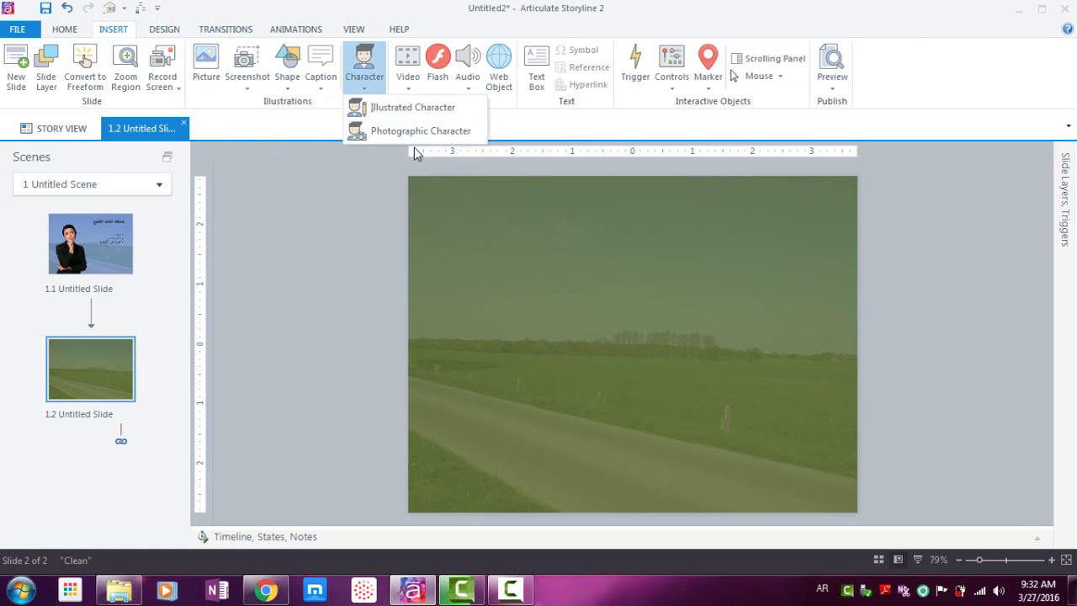
left_click(423, 133)
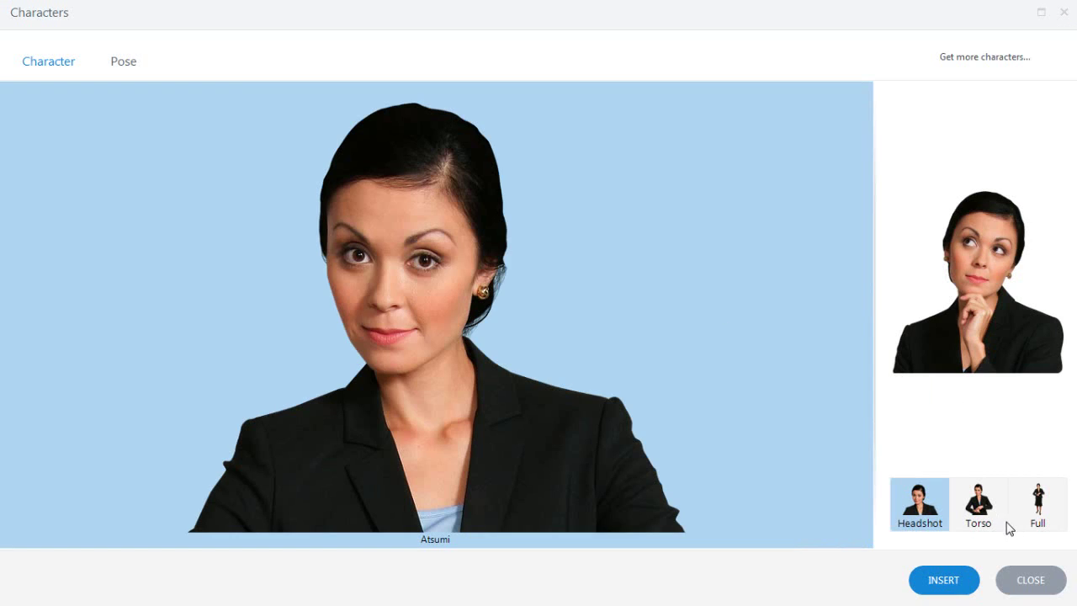
left_click(990, 526)
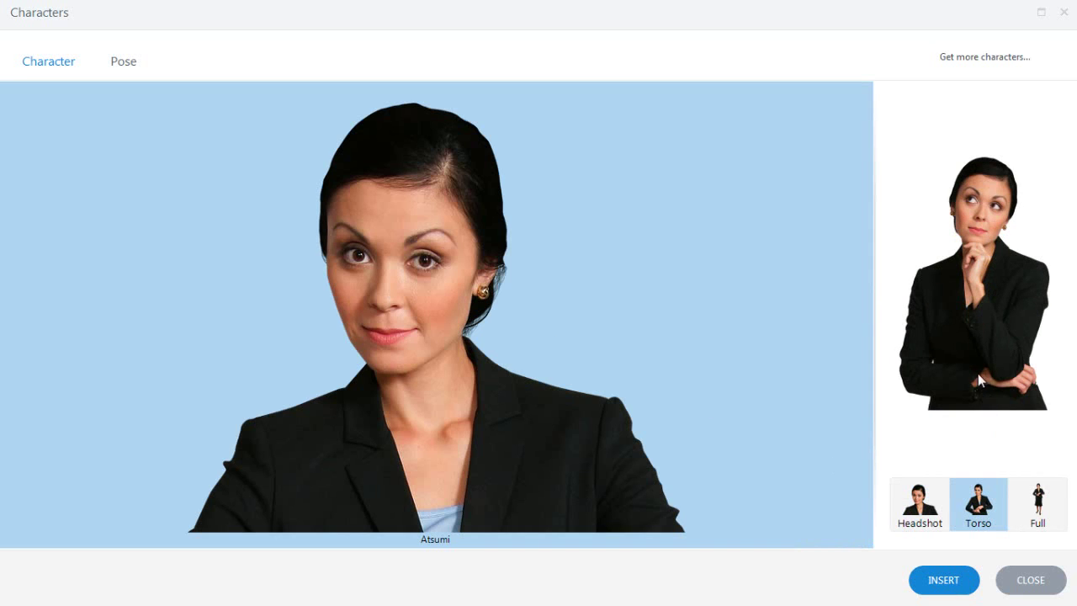
left_click(126, 62)
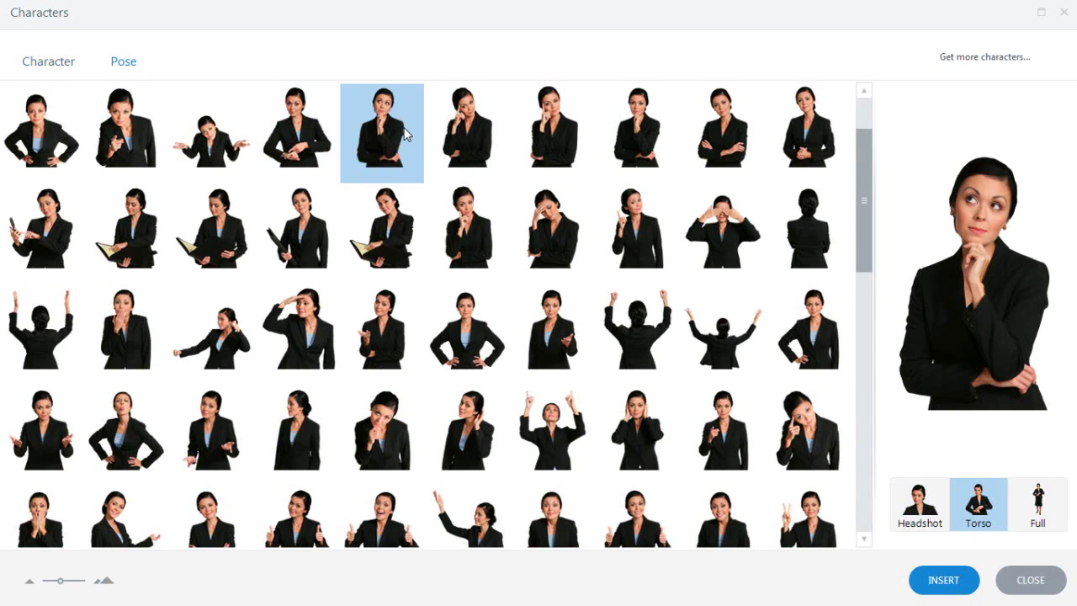
left_click(807, 136)
left_click(948, 588)
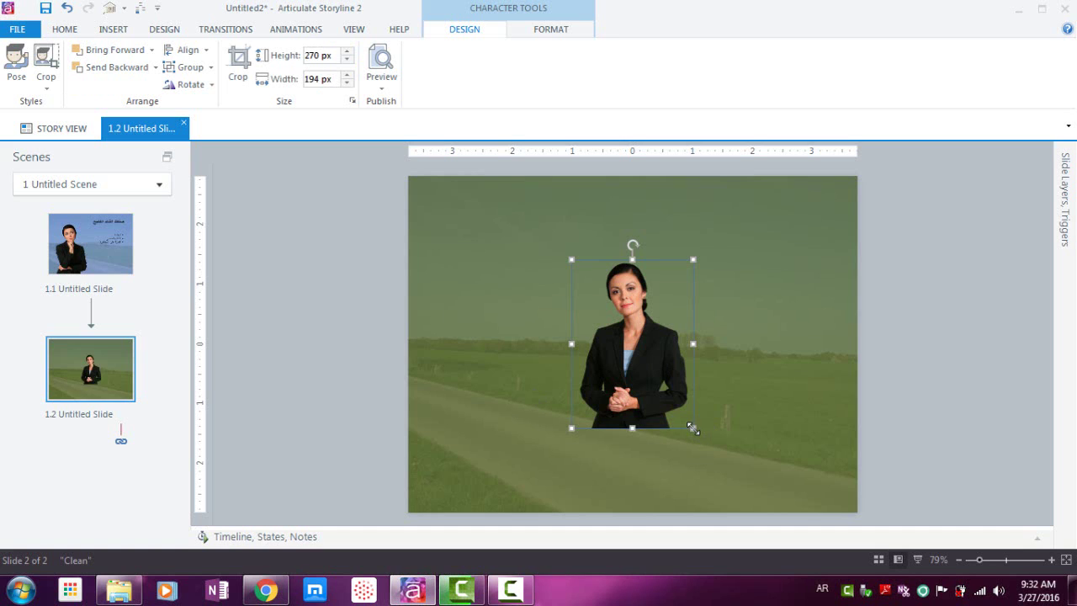
Enlarge the character proportionally to about 278 px wide and 387 px high.
left_click_drag(691, 427, 746, 500)
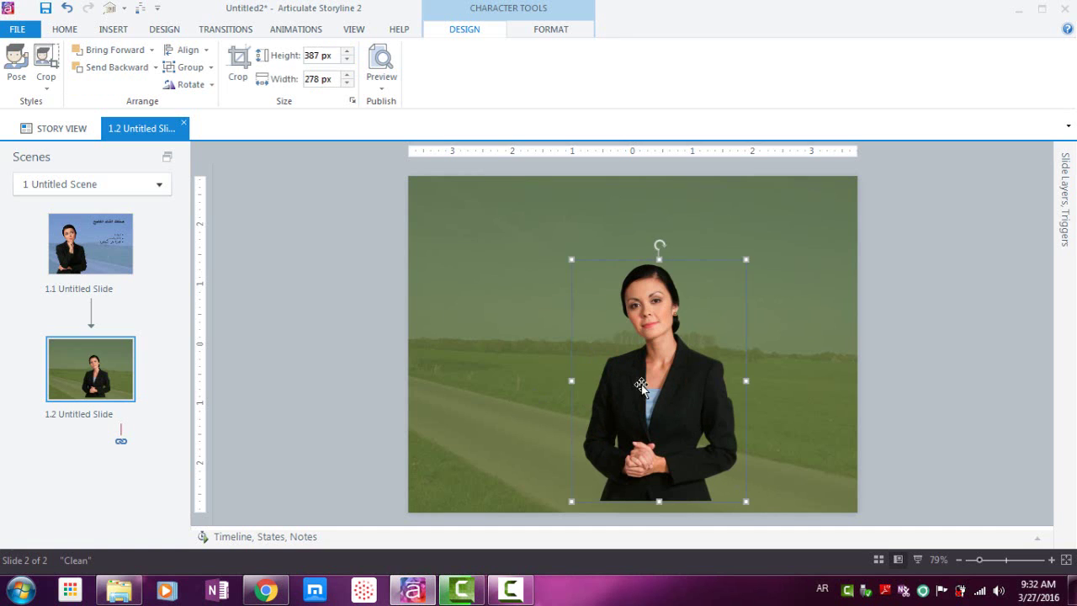
left_click(539, 357)
left_click(665, 382)
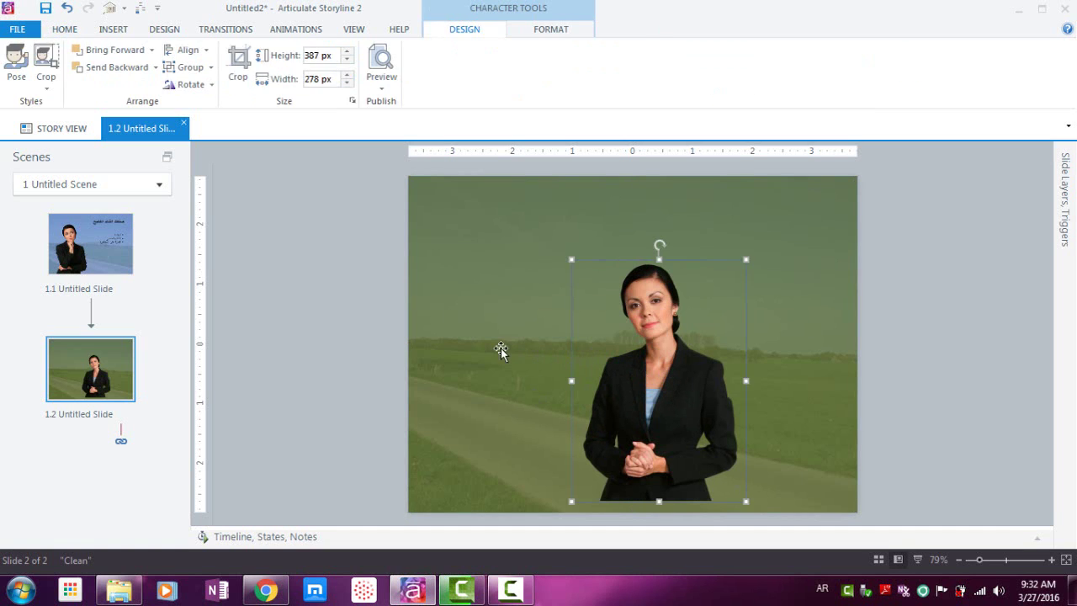
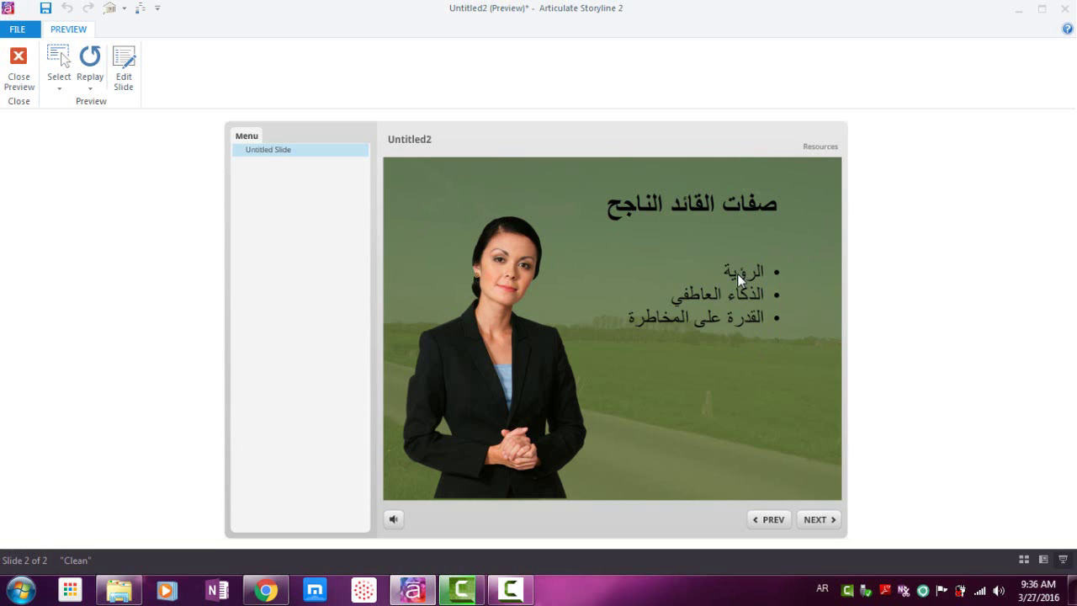
Set the bullet text's entrance animation to play by paragraph and preview this slide.
left_click(19, 72)
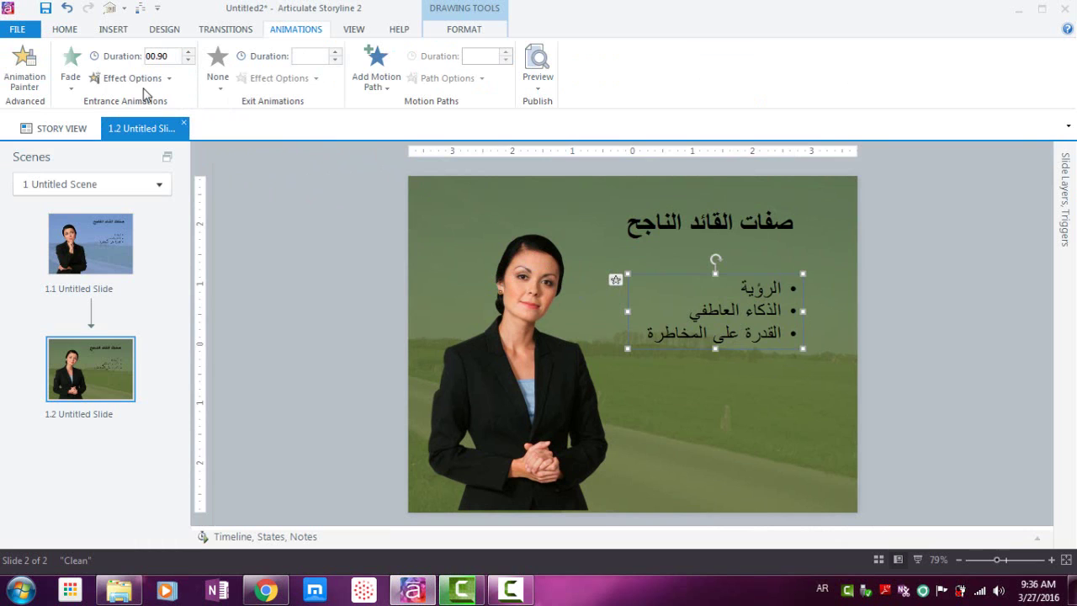
left_click(168, 80)
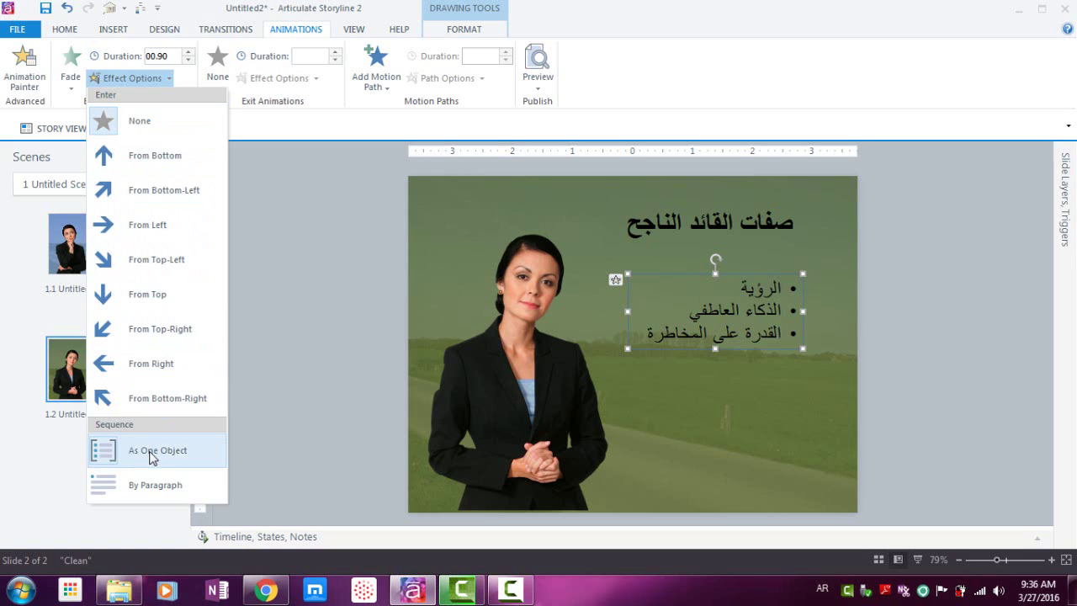
left_click(163, 495)
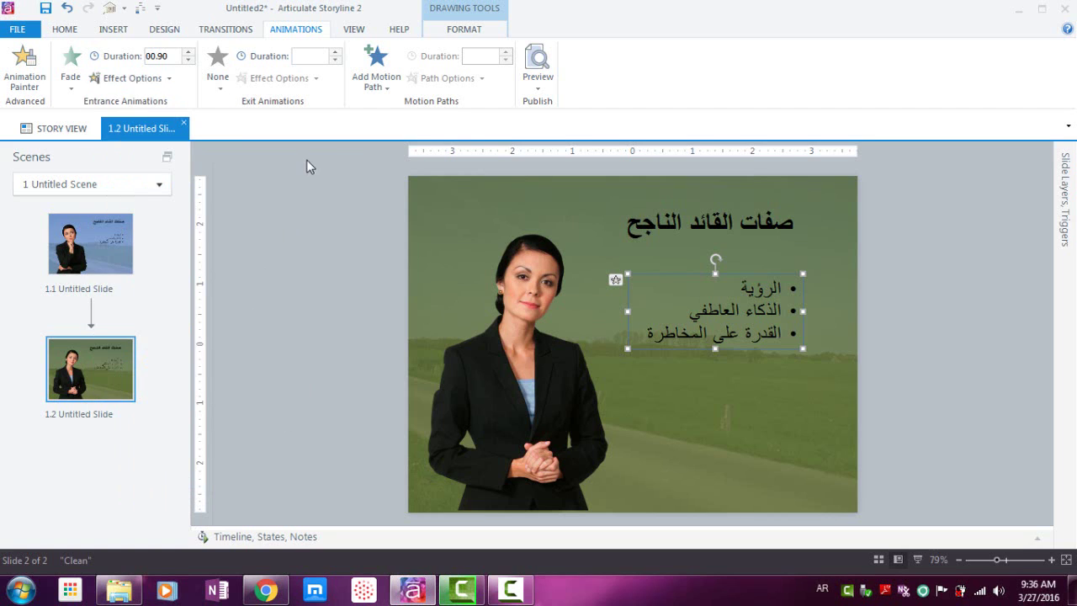
left_click(537, 74)
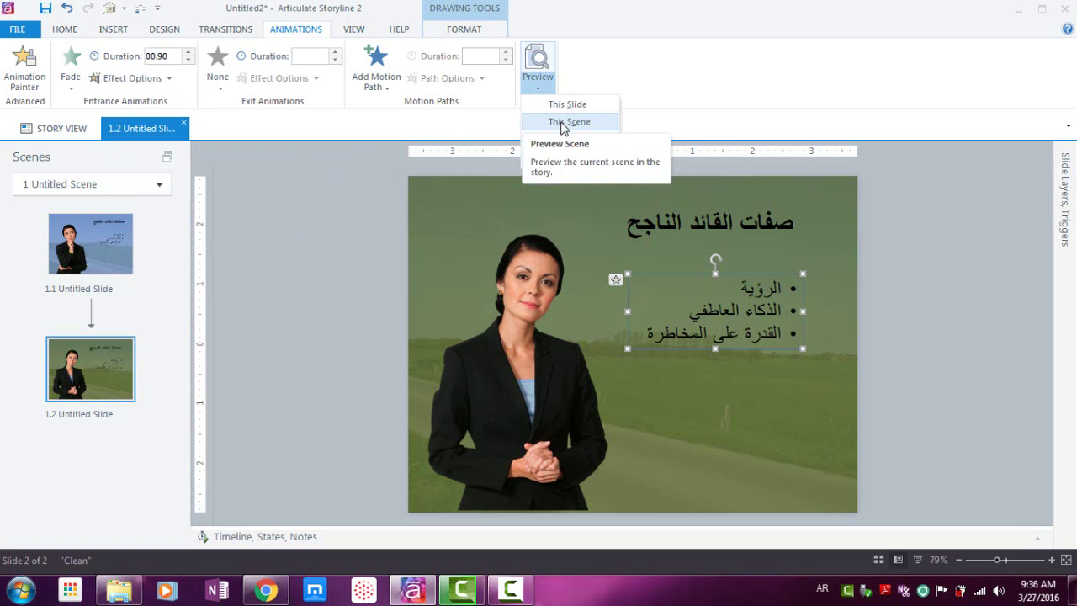
left_click(565, 104)
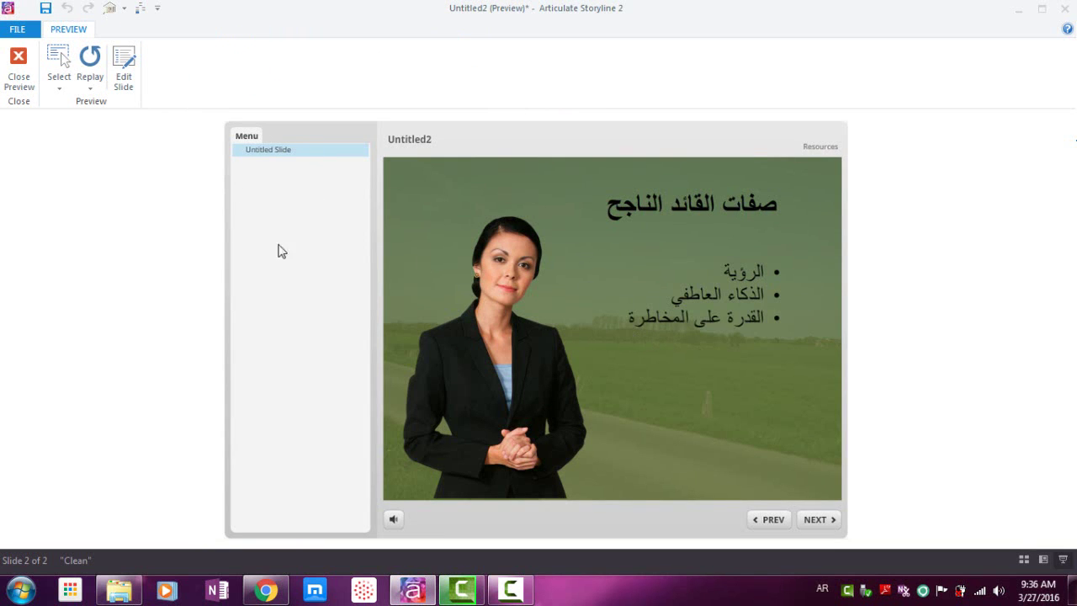
left_click(19, 66)
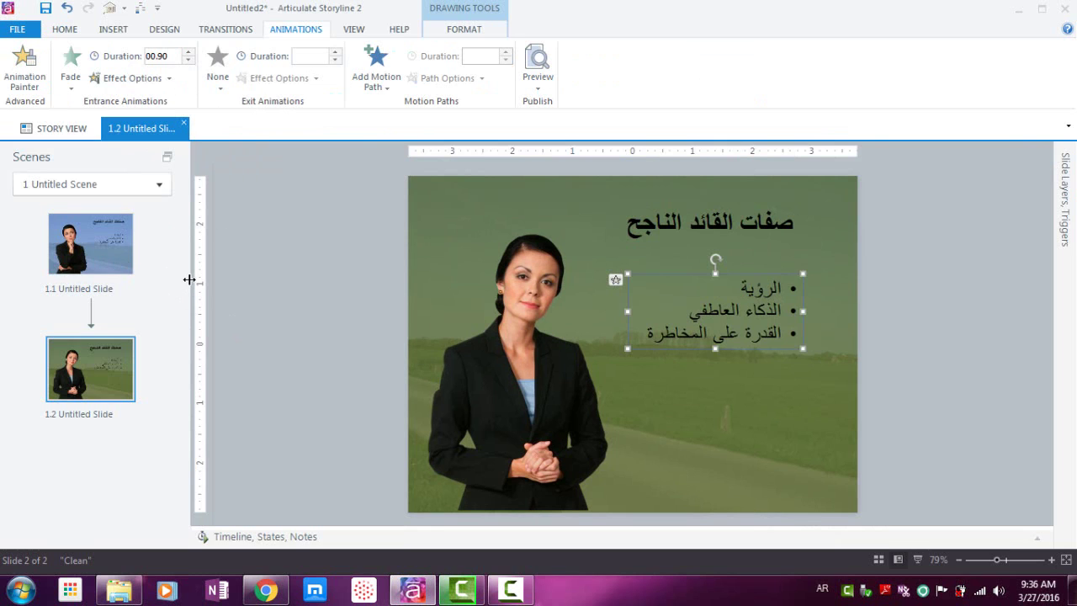
Collapse the scenes list and expand the timeline, then select the rectangle and background picture in turn to identify their entries.
left_click_drag(189, 279, 19, 280)
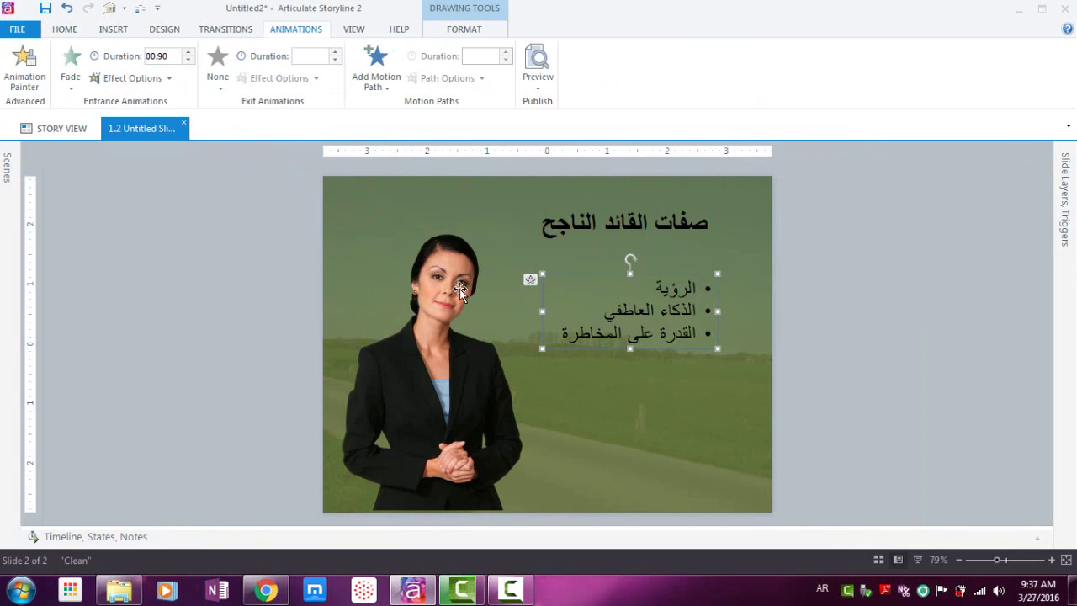
left_click_drag(433, 527, 452, 361)
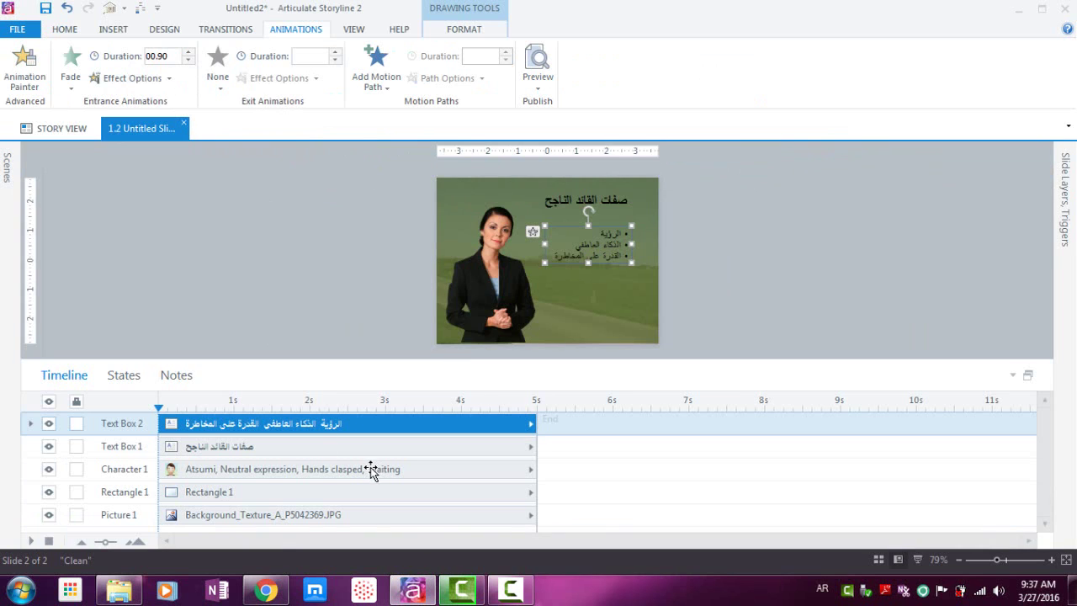
left_click(309, 497)
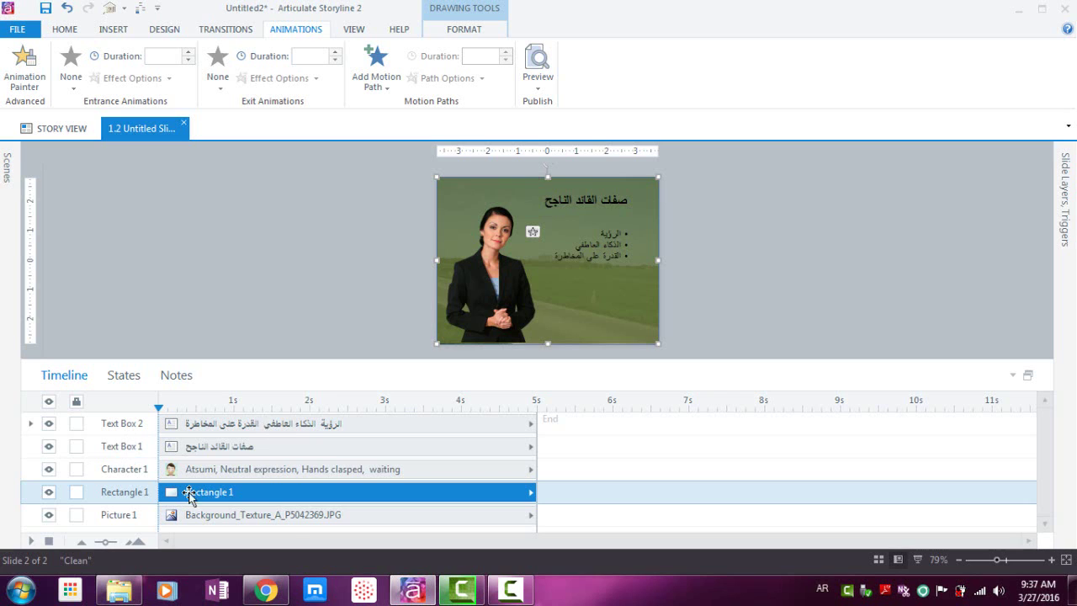
left_click(237, 517)
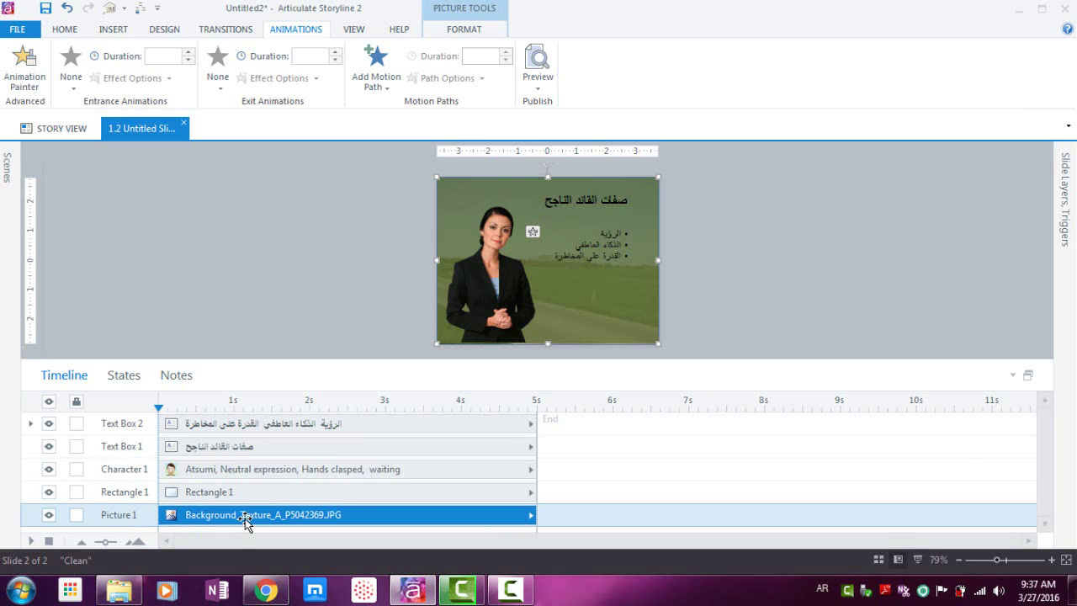
Rename the background picture as الخلفية and the rectangle as الشكل in the timeline.
double_click(127, 514)
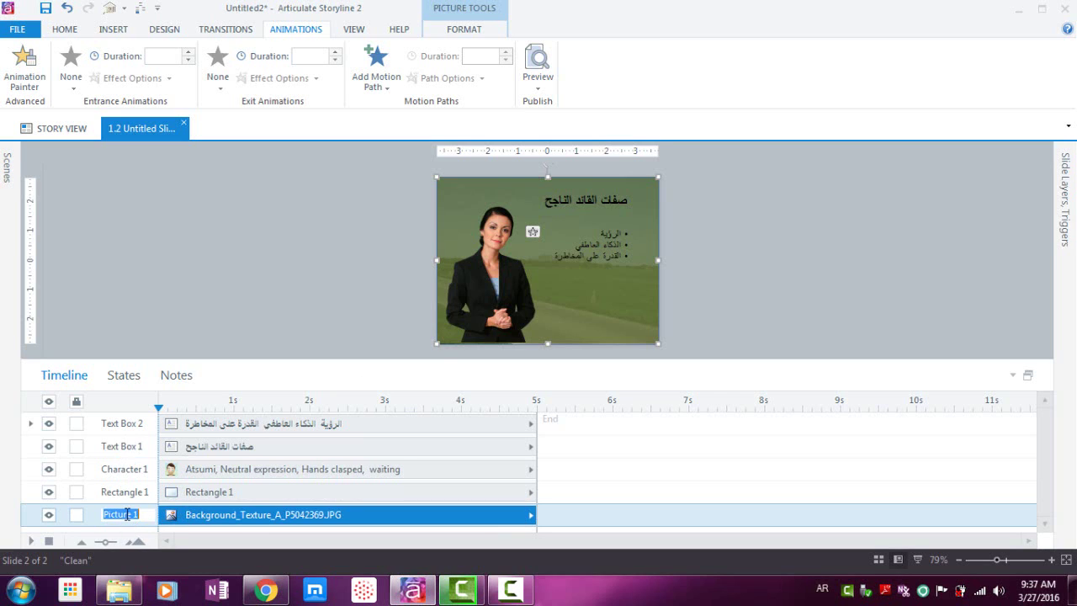
key("BackSpace")
type("الخفية")
key("Return")
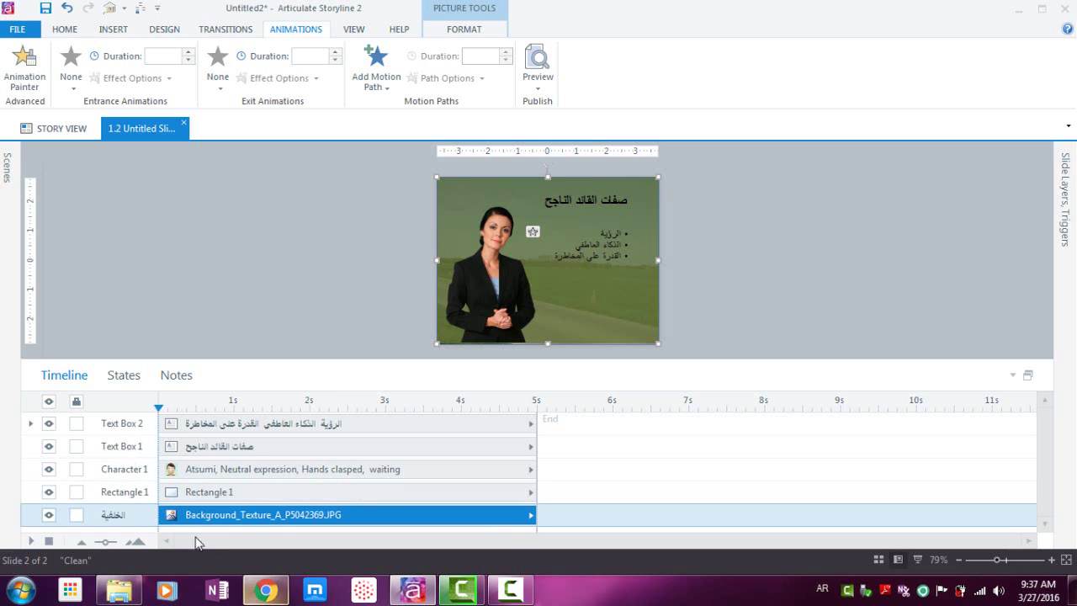
double_click(132, 493)
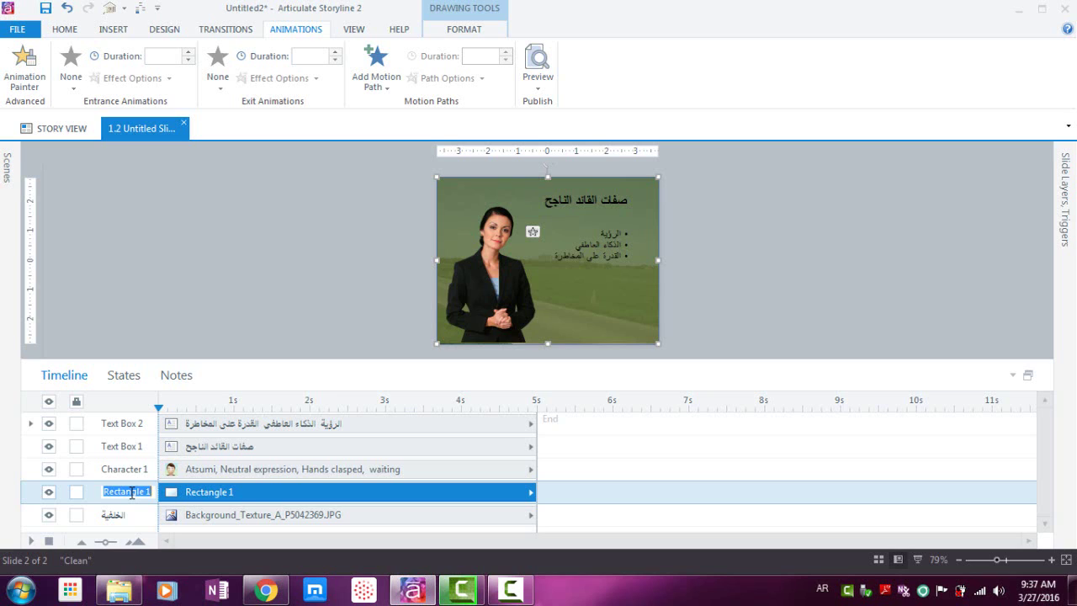
type("الشكل")
key("Return")
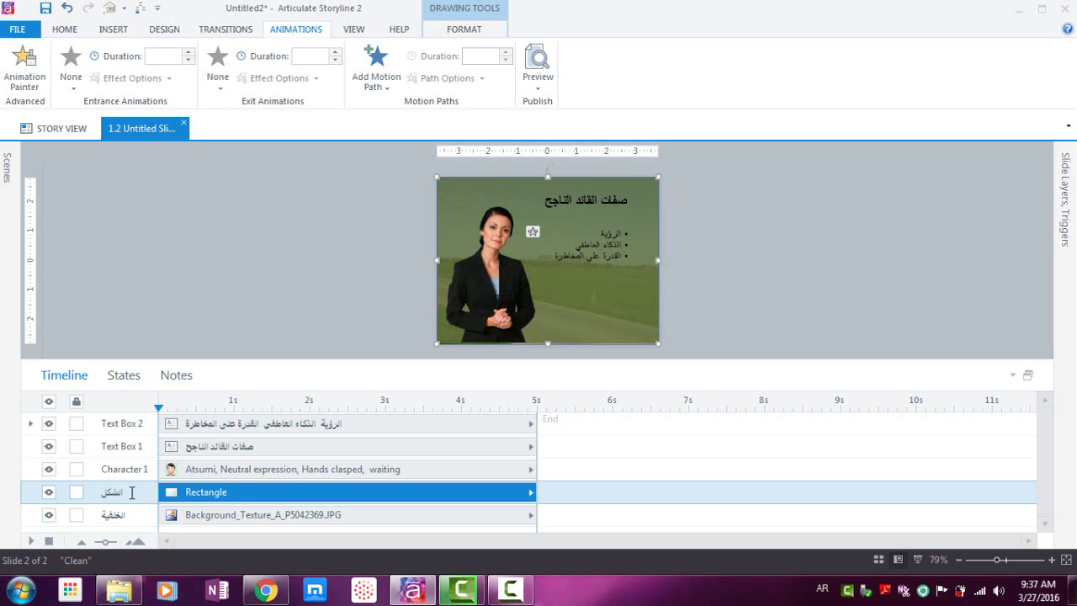
Rename the character as الشخصية and the title text box as العنوان in the timeline.
double_click(134, 469)
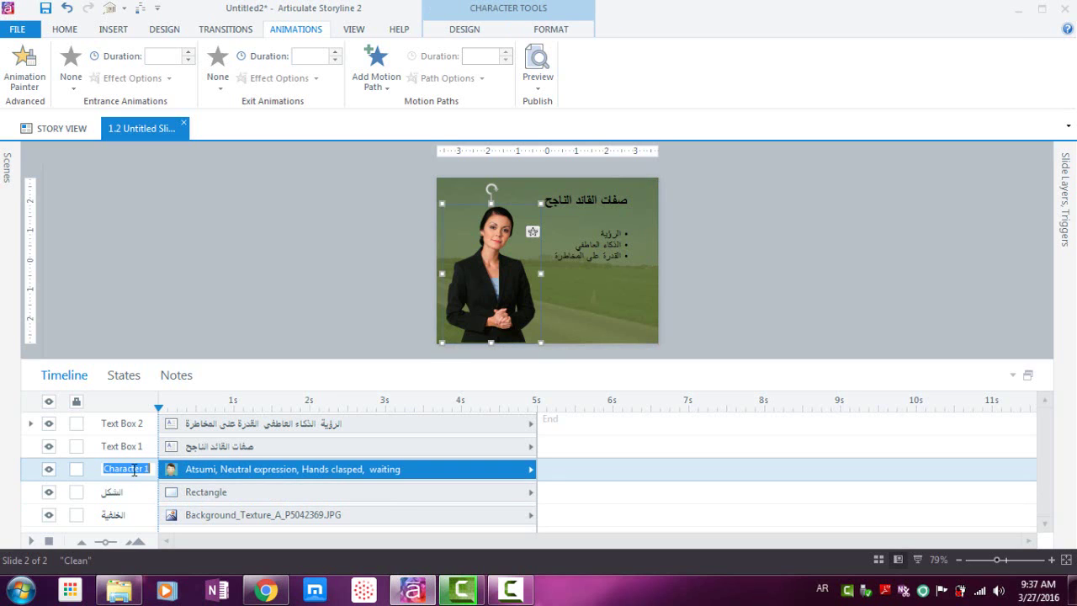
type("الشخصية")
key("Return")
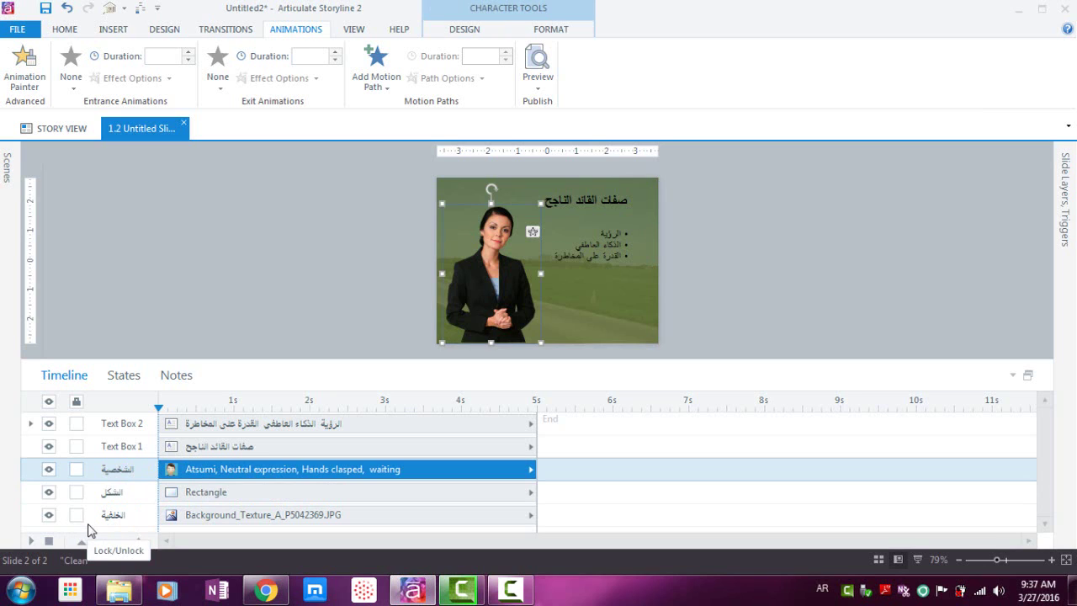
double_click(121, 446)
type("الو")
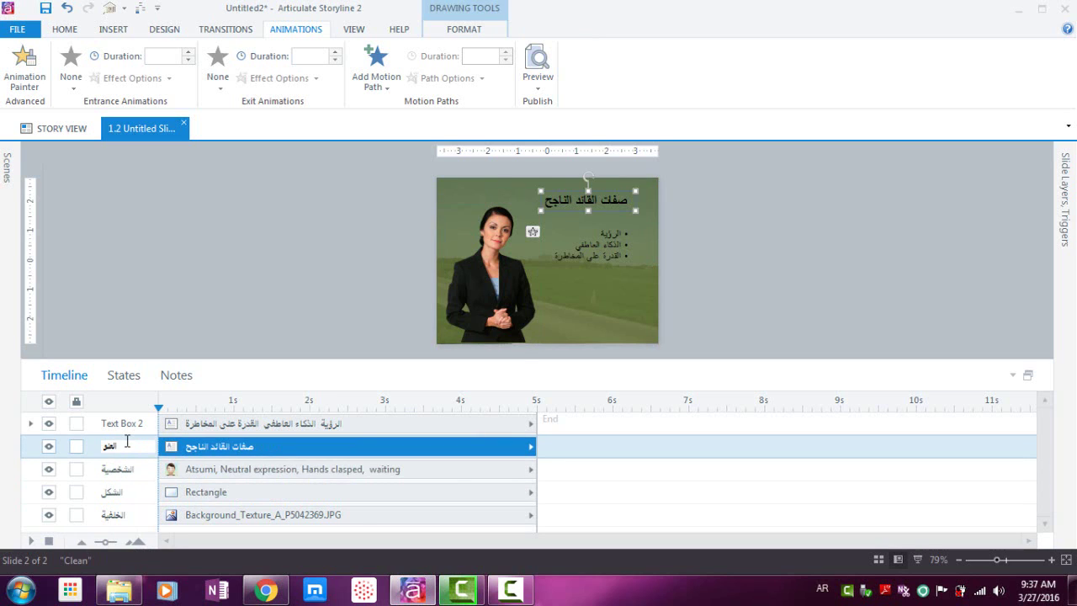
type("وان")
left_click(115, 426)
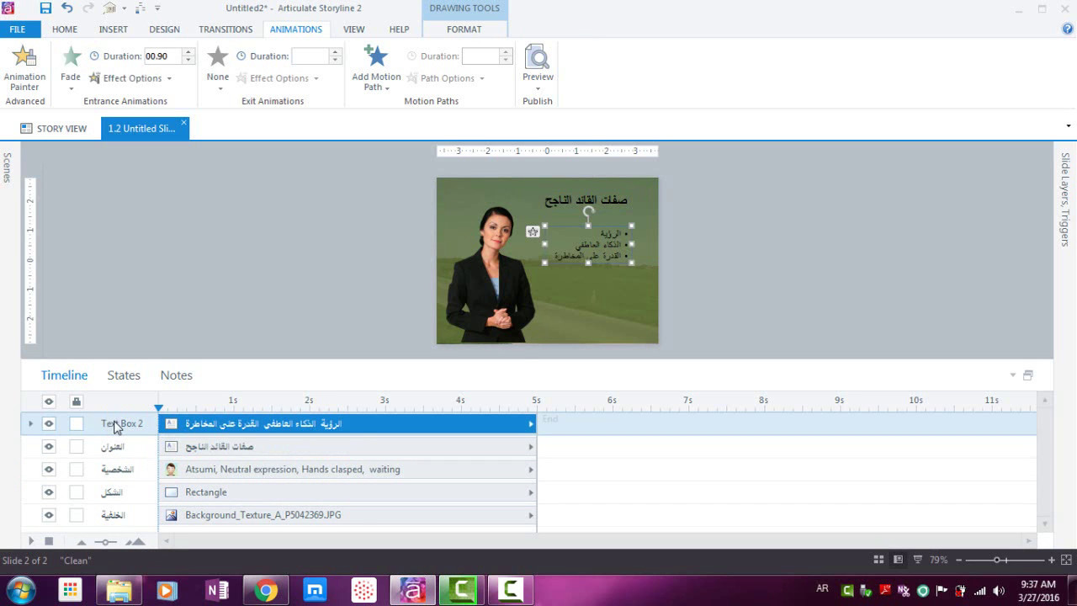
double_click(115, 424)
type("الخصا")
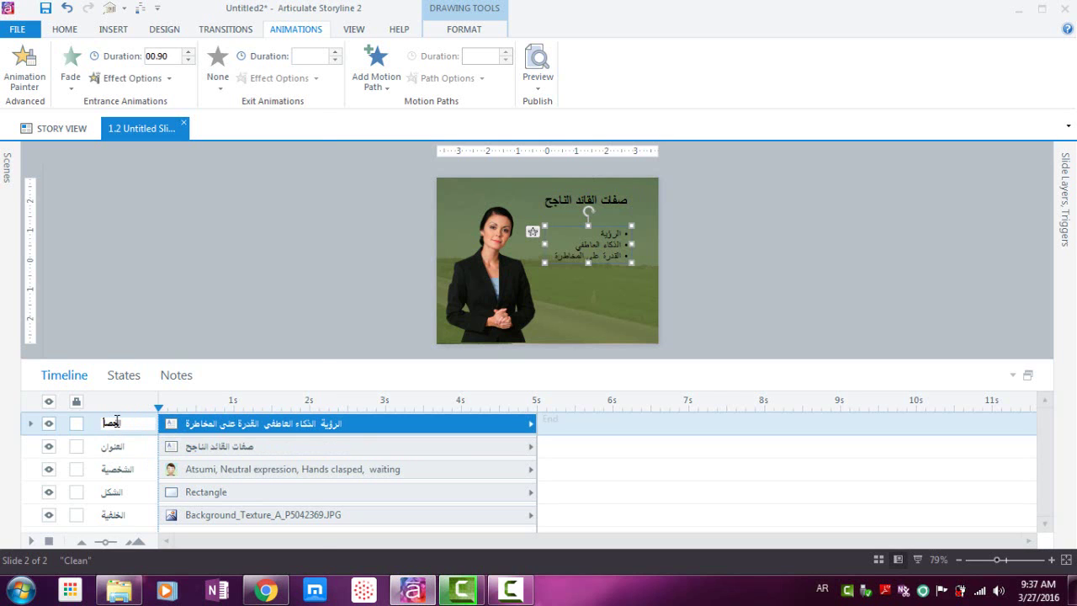
key("super")
type("w")
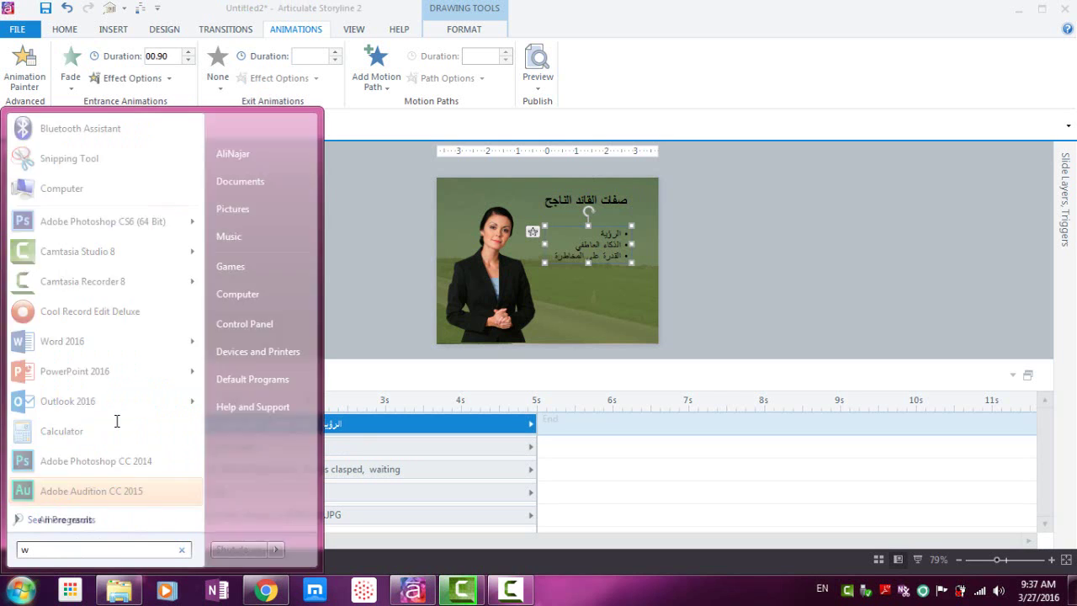
left_click(334, 425)
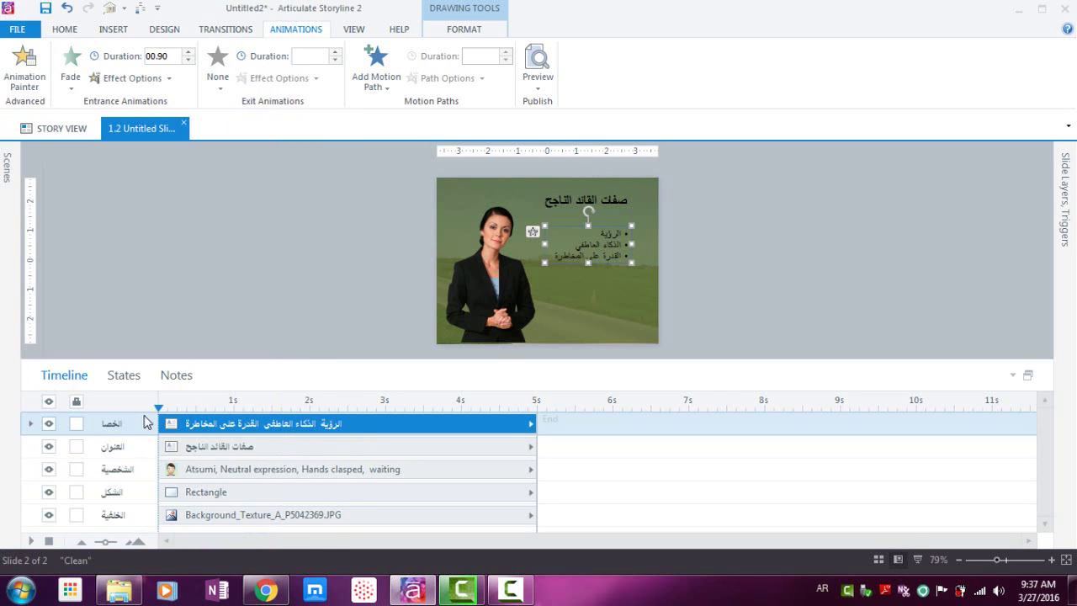
Rename the bullet text box as الصفات in the timeline.
double_click(120, 430)
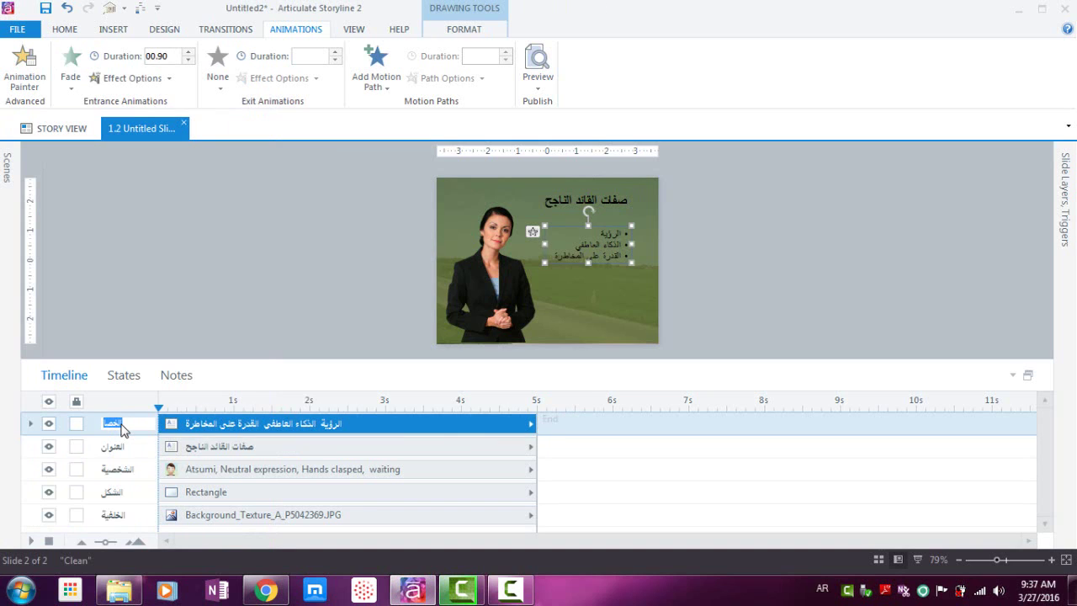
type("الصفات")
key("Return")
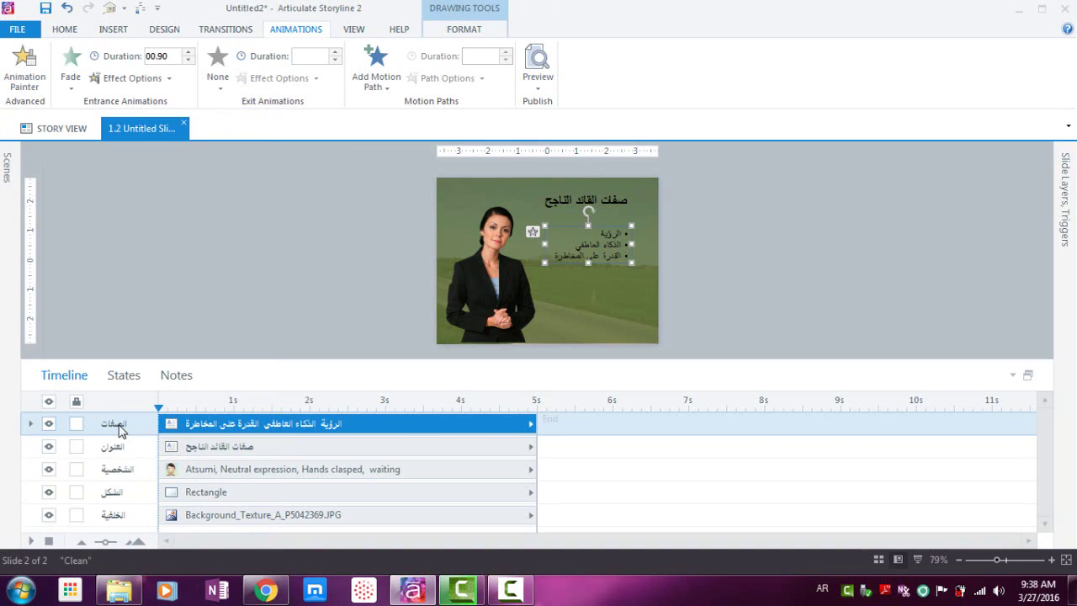
Try moving the character partly off the slide's left edge, and undo the move.
left_click(258, 299)
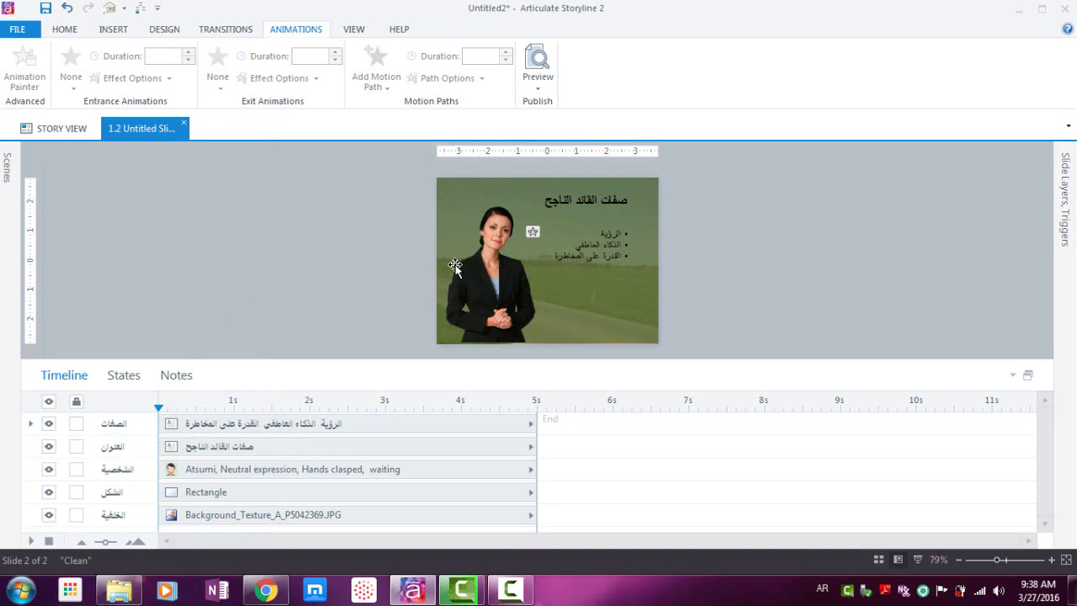
left_click_drag(495, 262, 348, 273)
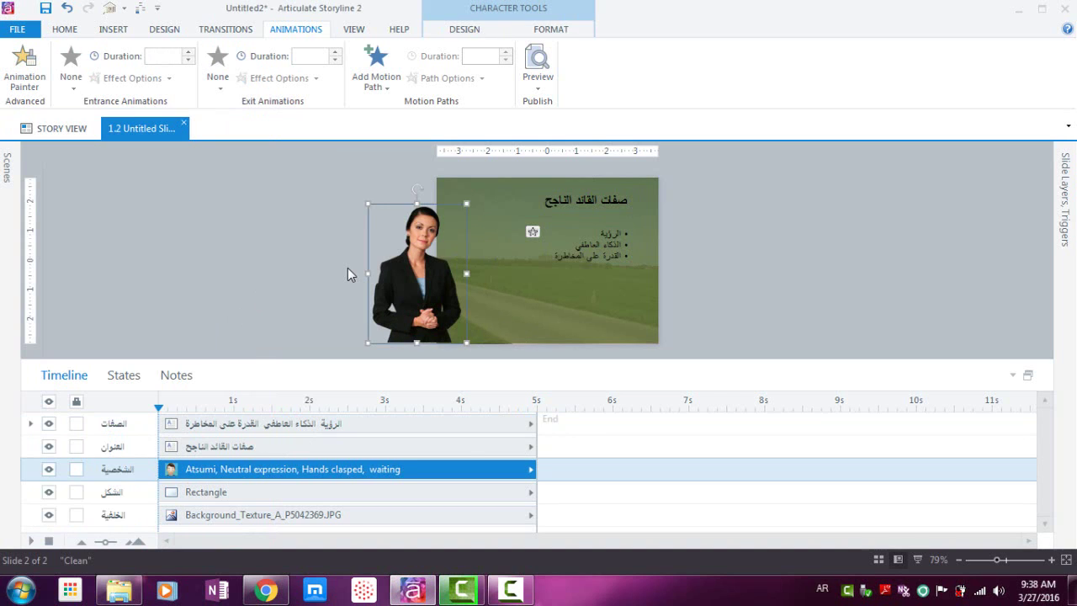
key("ctrl+z")
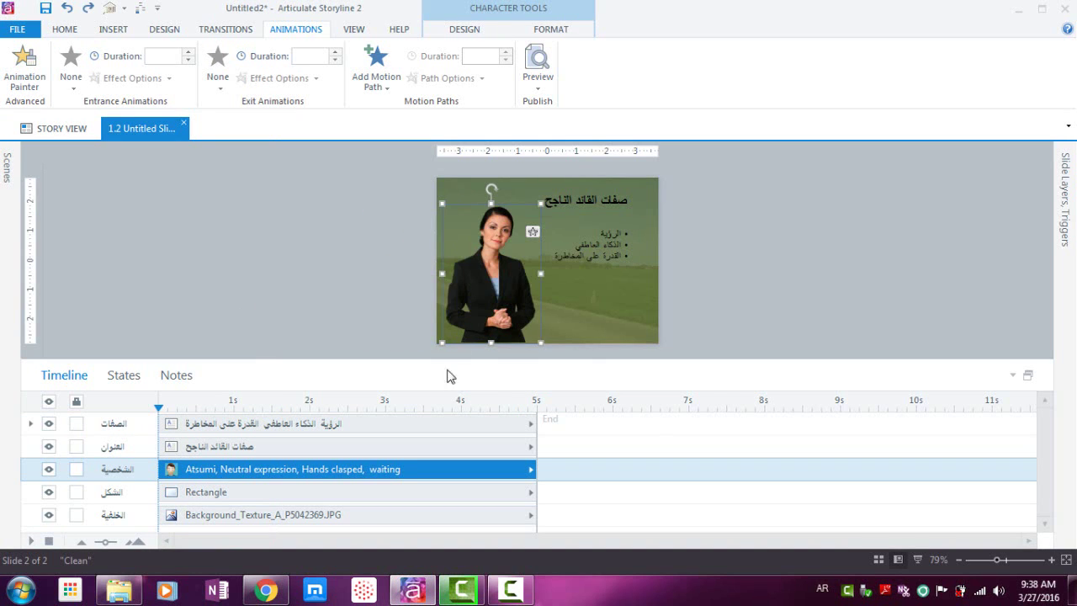
Lock the background picture, the rectangle and the character in the timeline, and test that only the unlocked title can be selected.
left_click(78, 515)
left_click(76, 491)
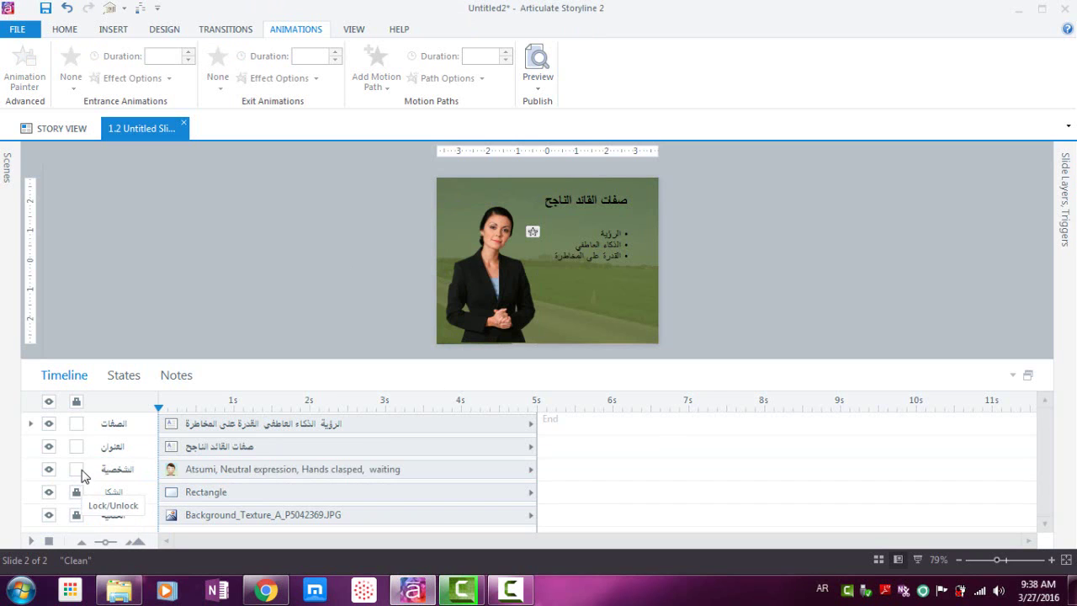
left_click(77, 469)
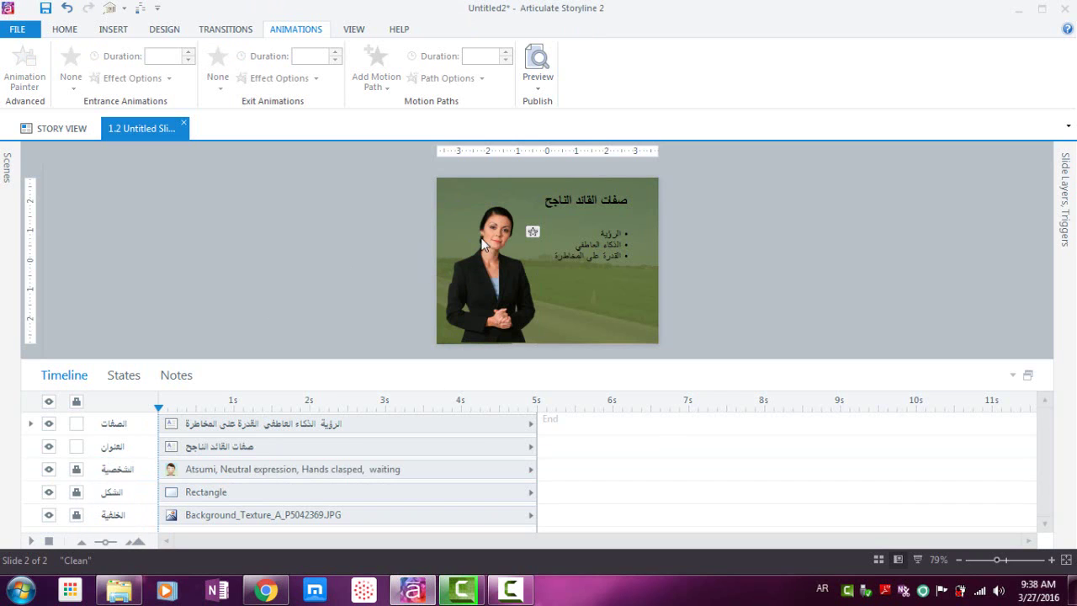
left_click_drag(475, 257, 479, 301)
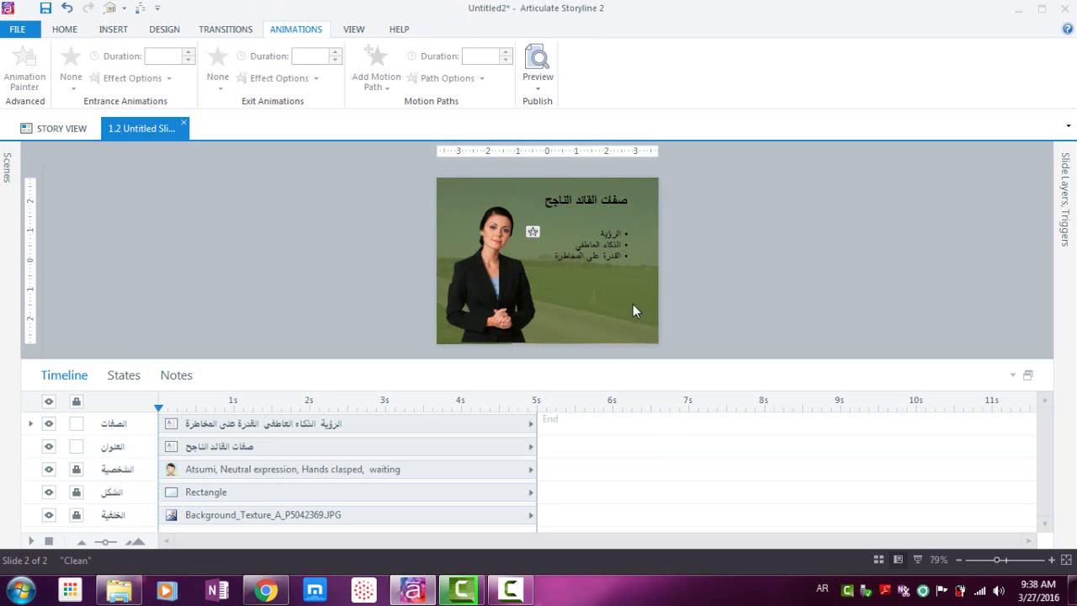
left_click(603, 191)
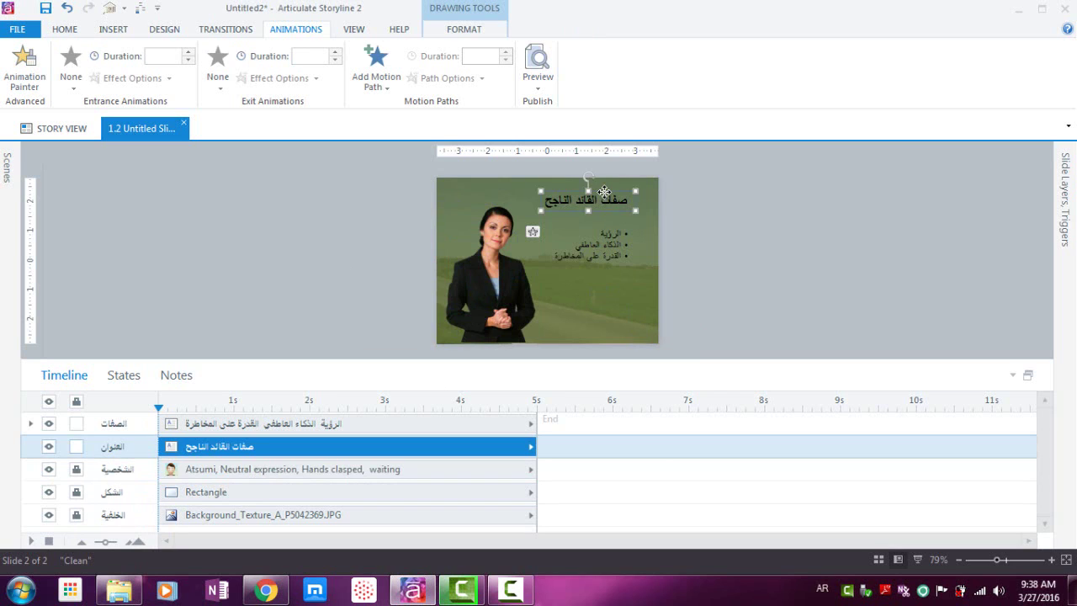
left_click(706, 208)
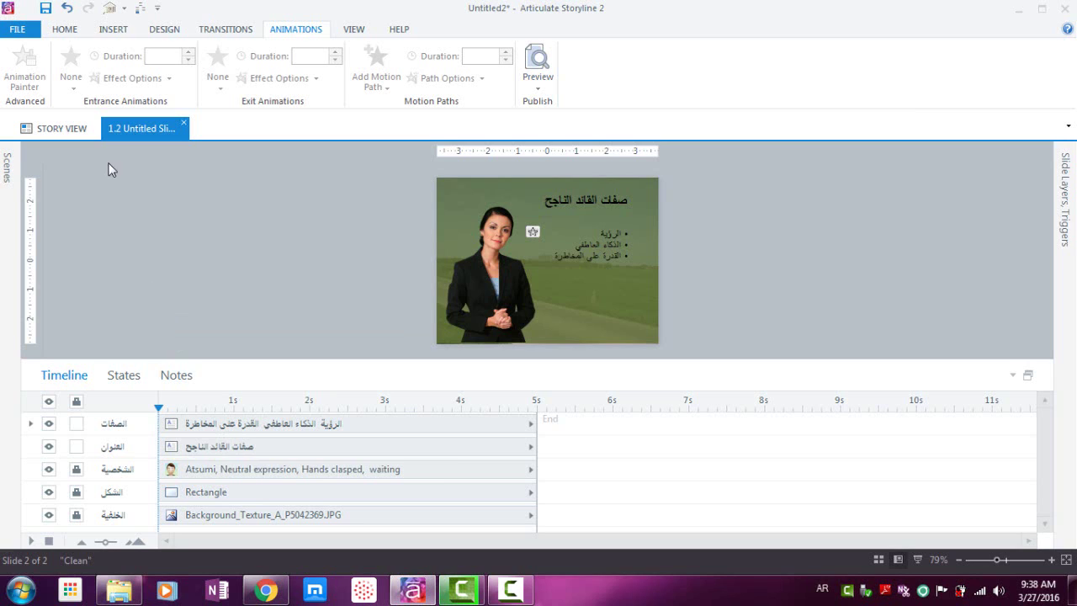
Record a microphone narration for the slide, stop it after about 9.6 seconds, and save it to the timeline.
left_click(113, 32)
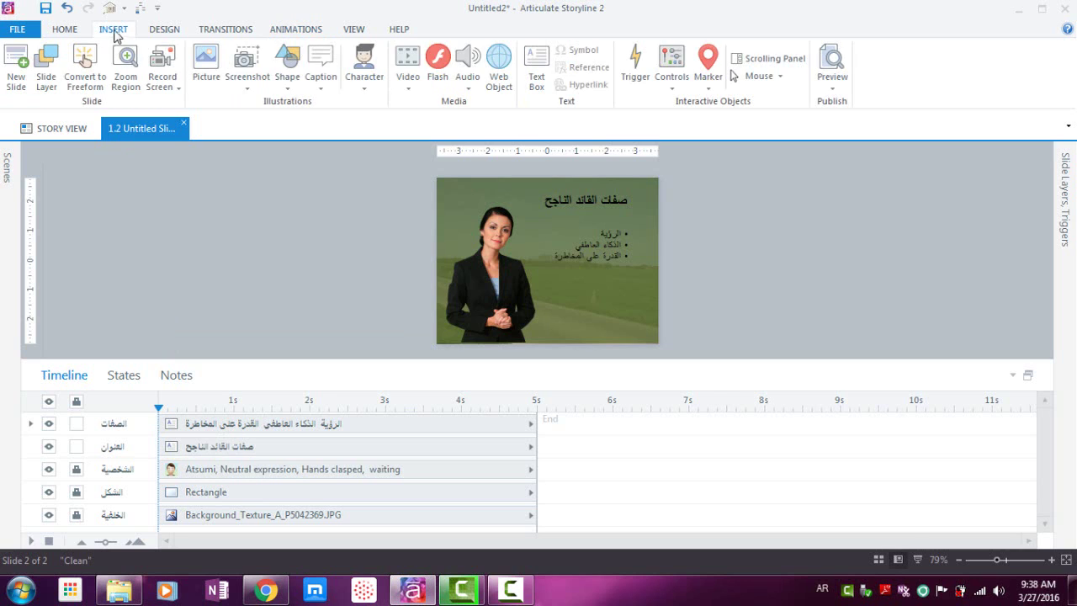
left_click(469, 88)
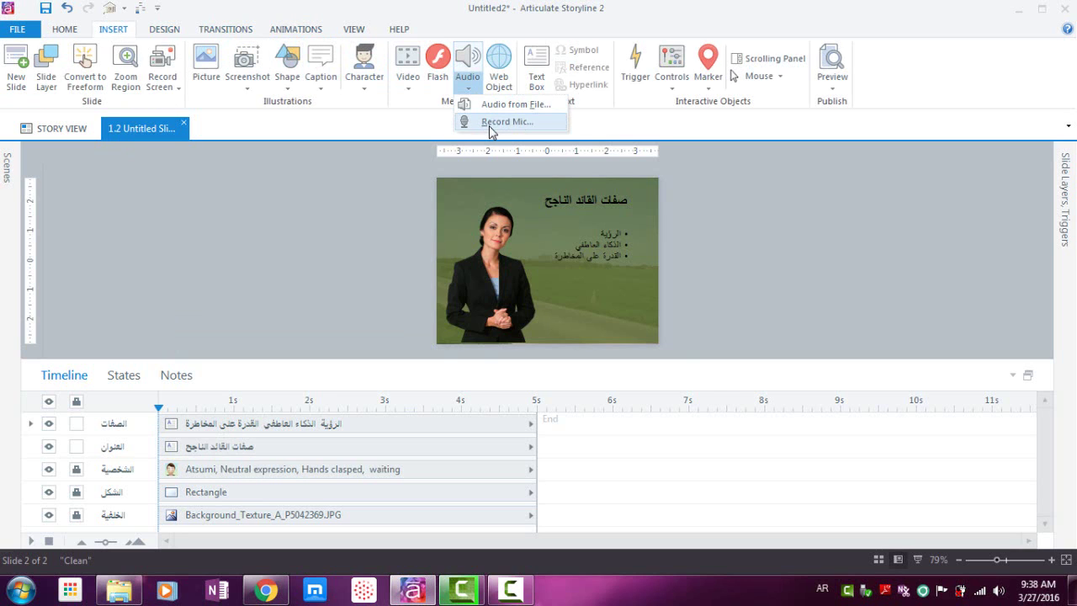
left_click(490, 128)
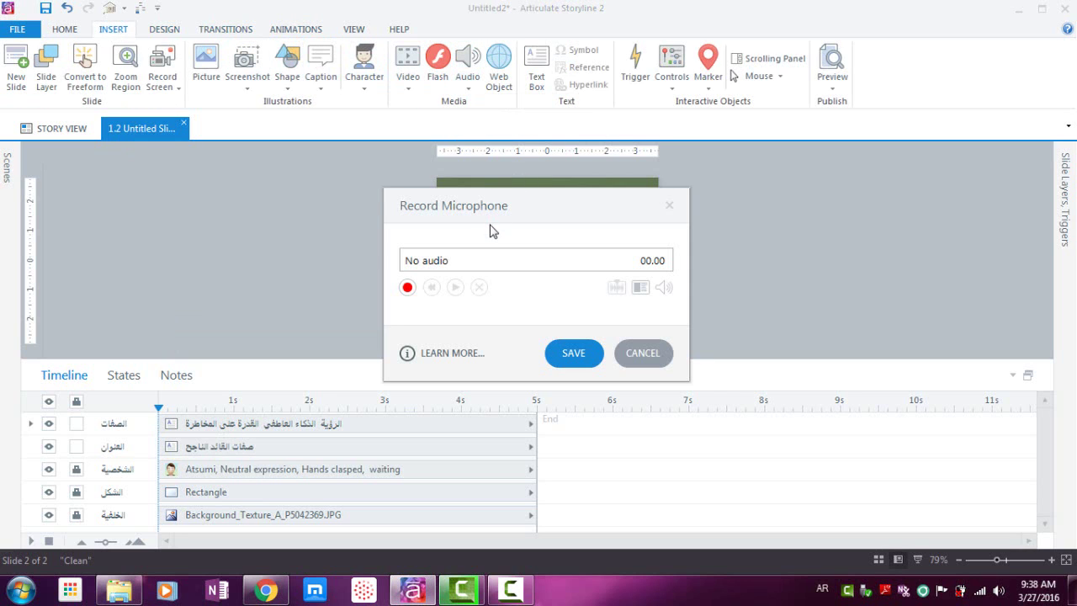
left_click_drag(502, 226, 285, 225)
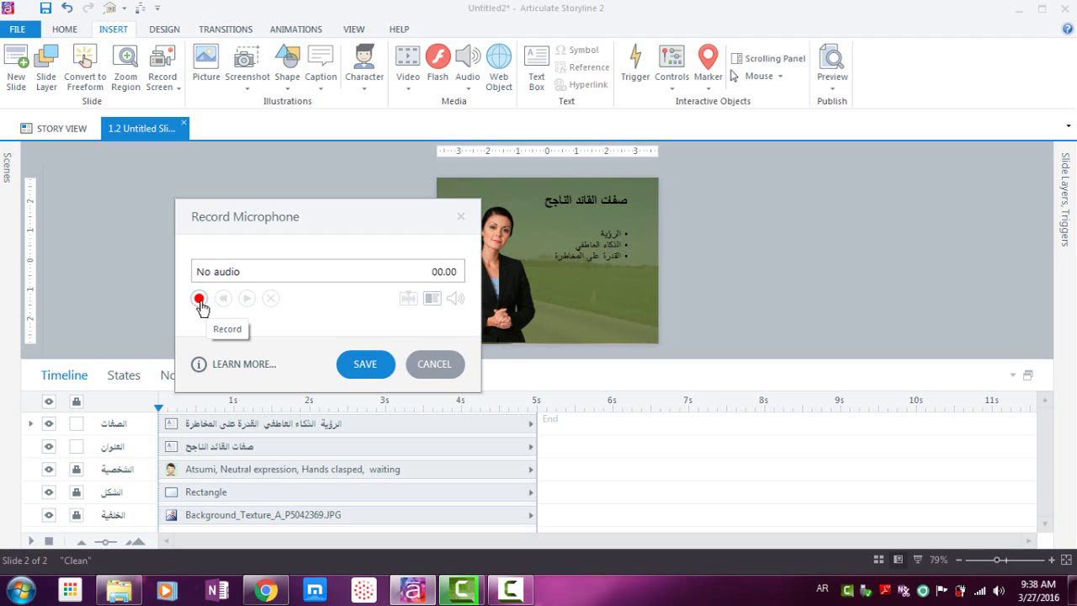
left_click(200, 301)
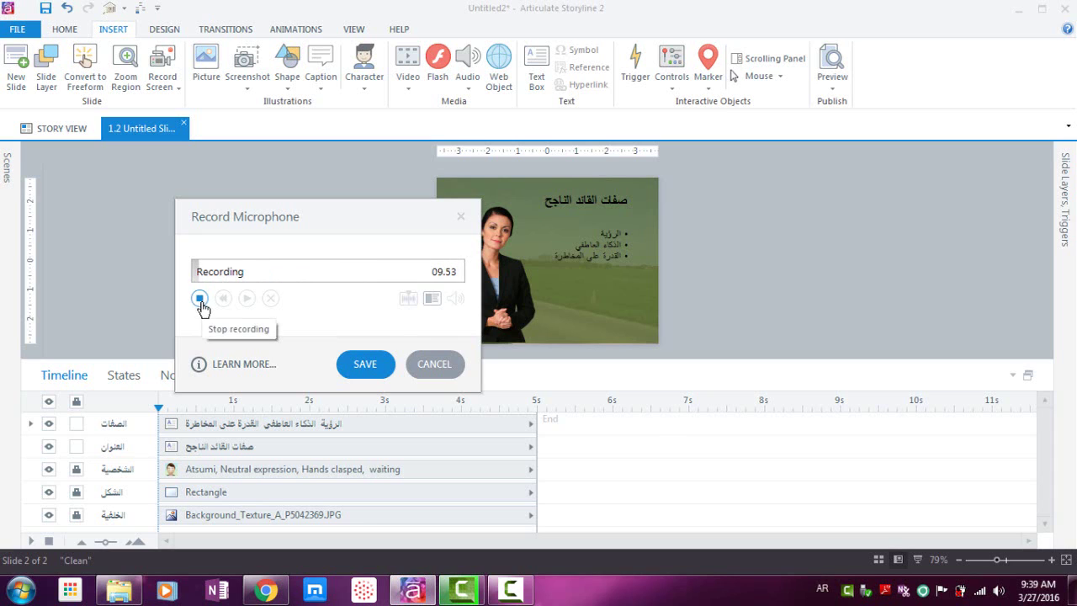
left_click(198, 297)
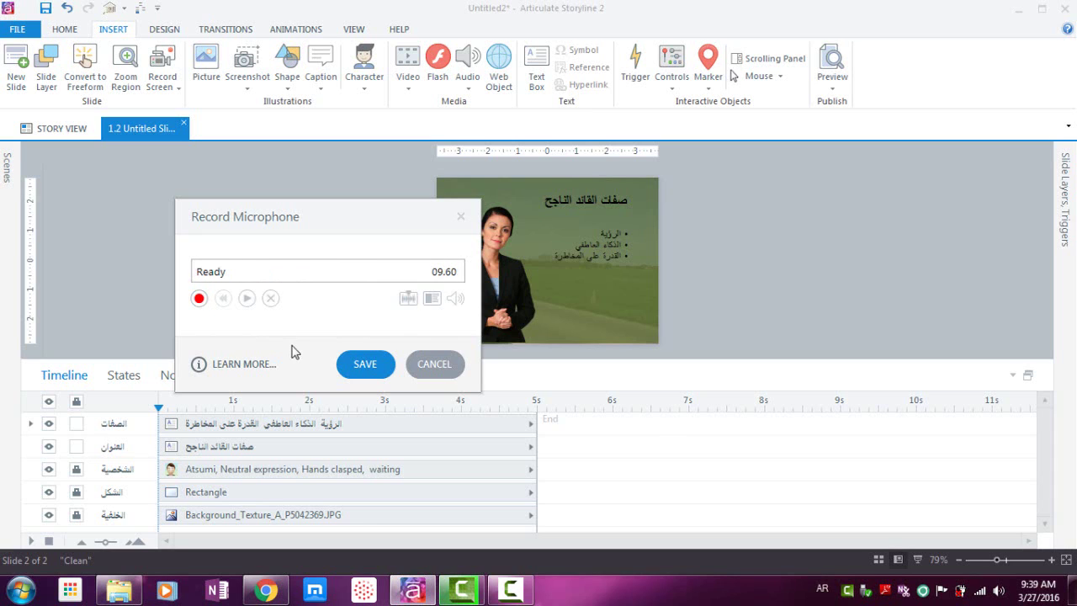
left_click(380, 363)
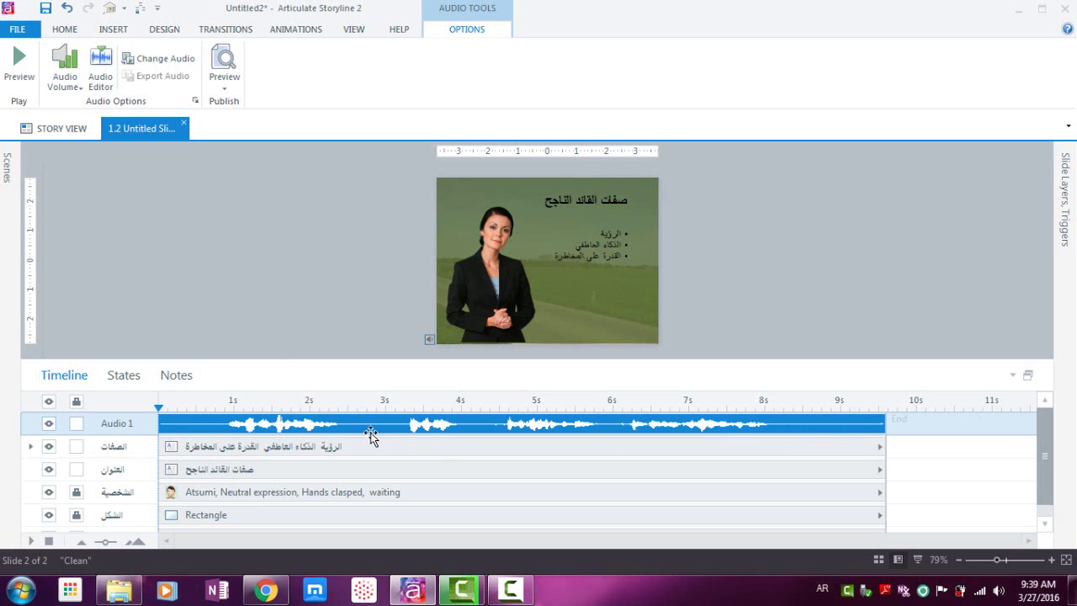
Check the Sequence setting in the entrance effect options of the bullet text box الصفات.
left_click(434, 450)
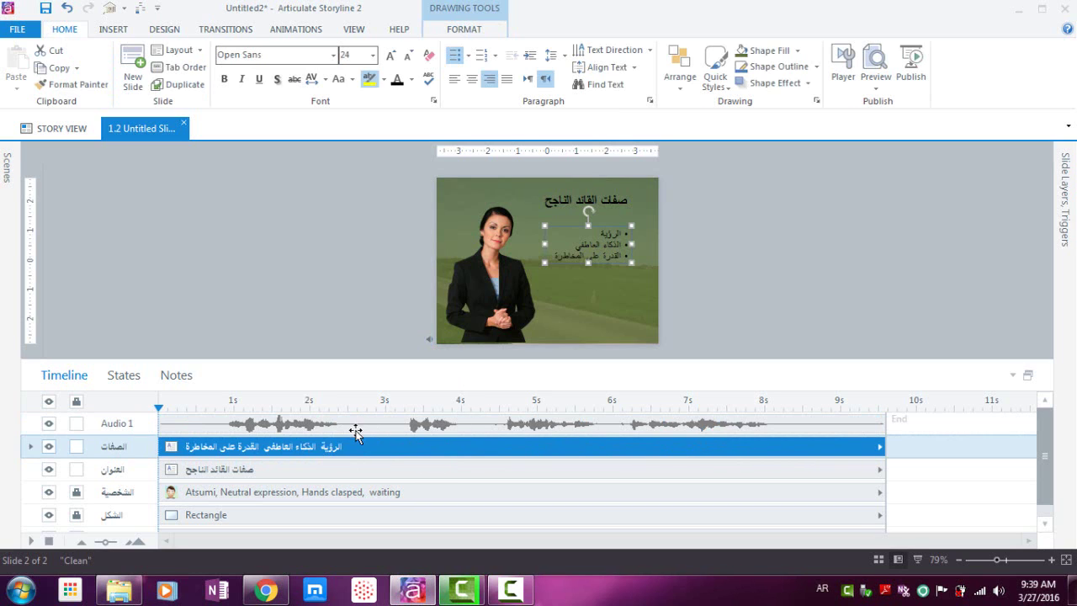
left_click(708, 267)
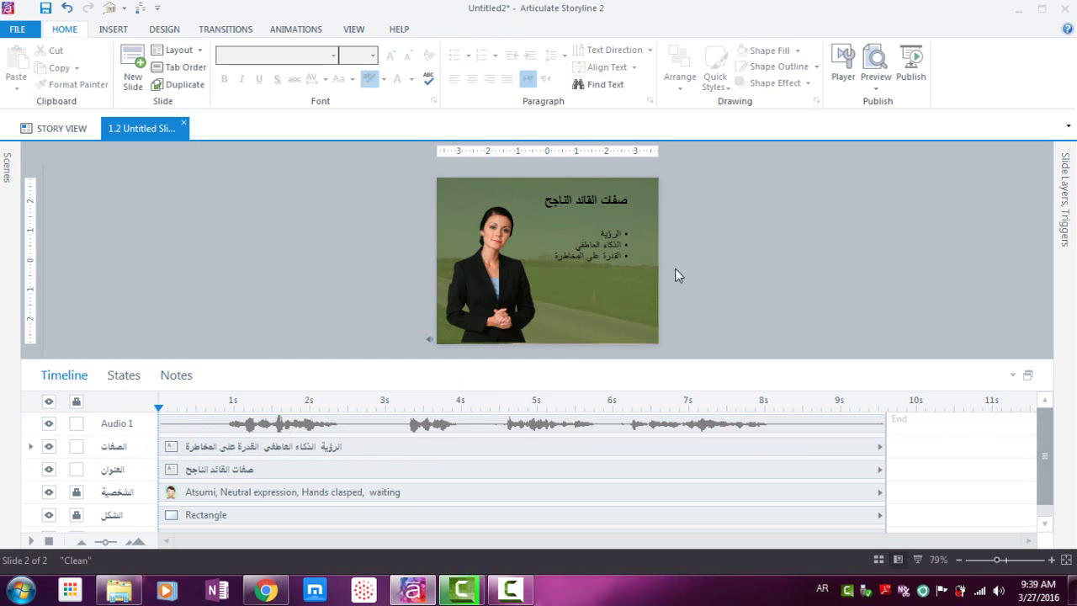
left_click(603, 245)
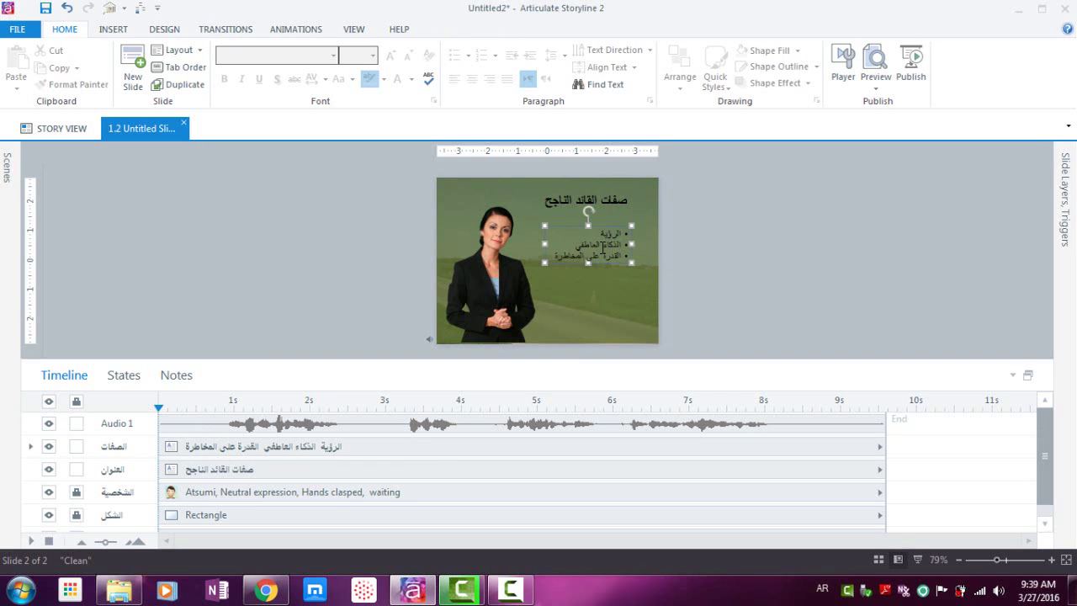
left_click(286, 30)
left_click(167, 78)
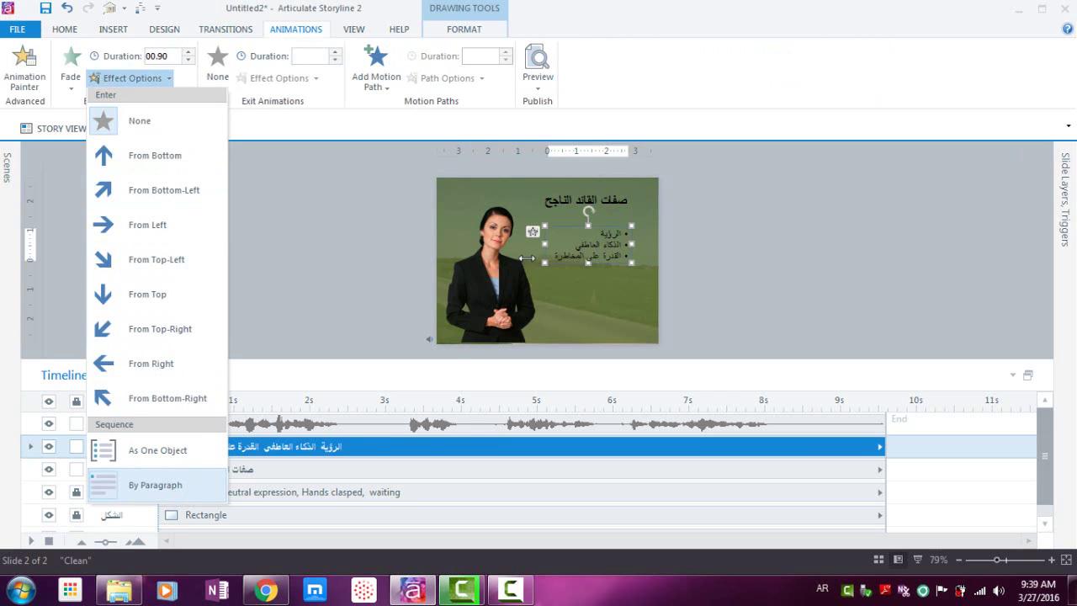
left_click(402, 311)
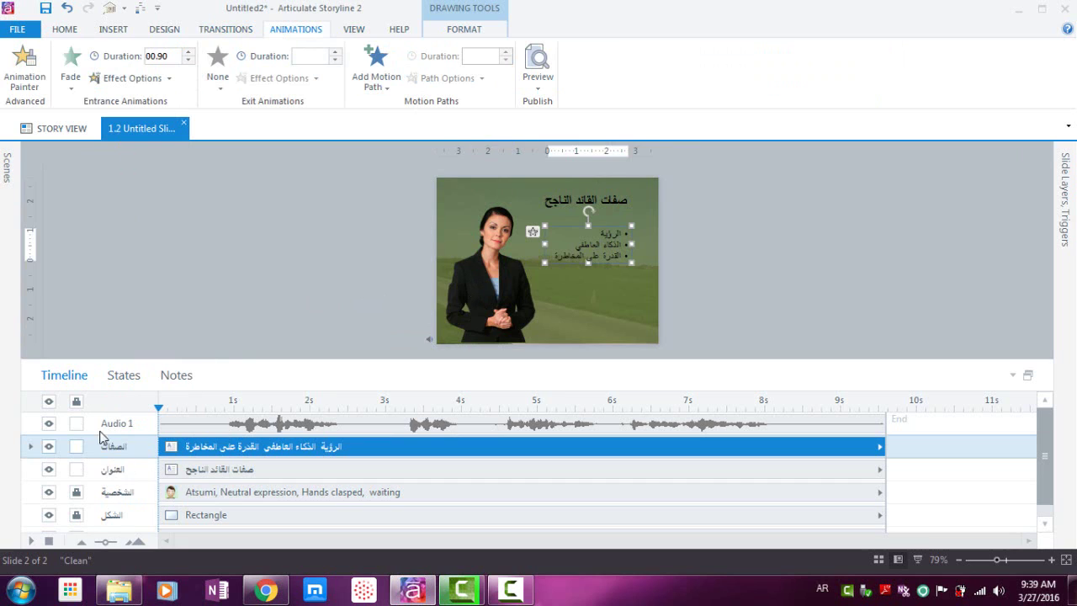
Expand the الصفات object in the timeline and go through its three separate bullet rows.
left_click(31, 447)
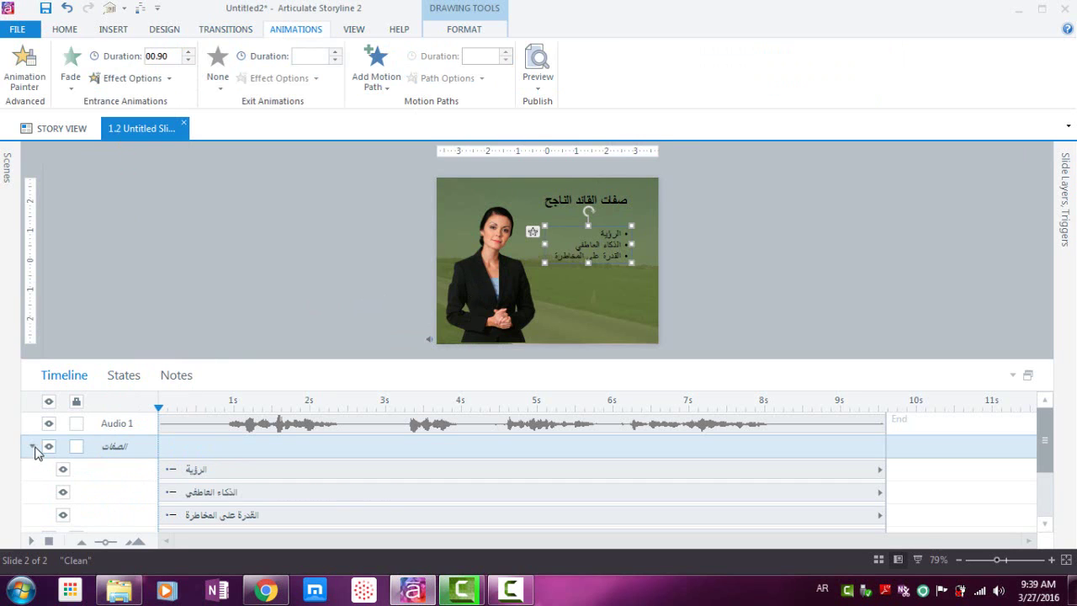
left_click(237, 474)
left_click(241, 494)
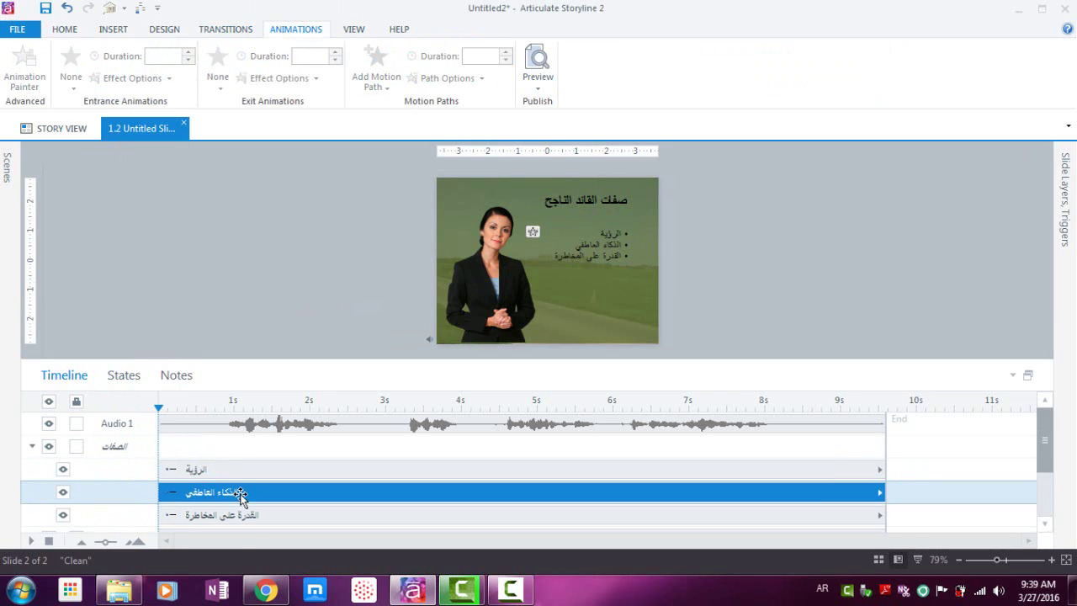
left_click(242, 518)
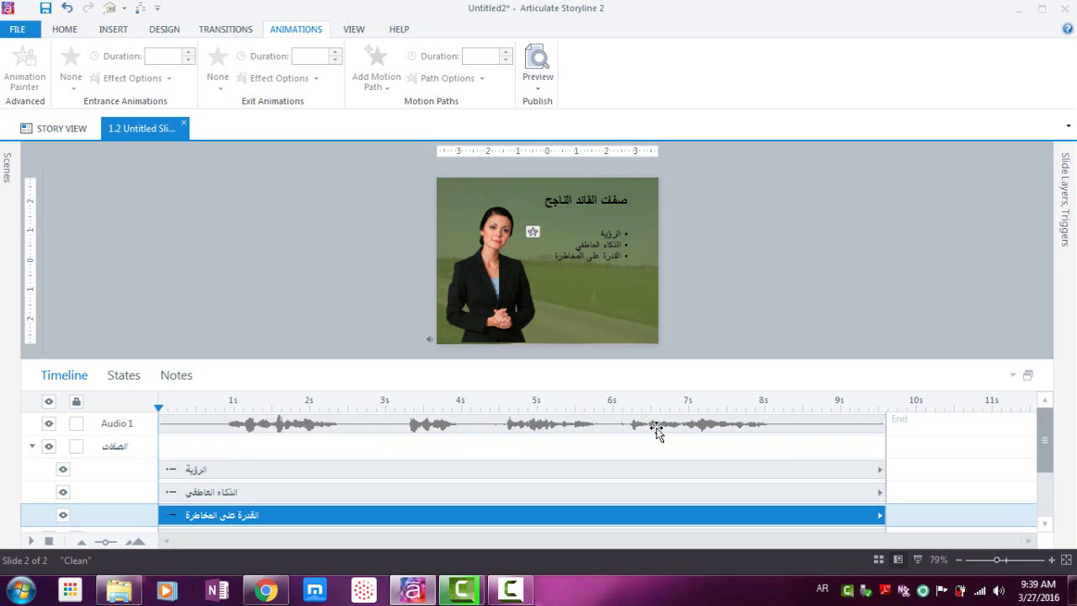
Create a cue point on the timeline and place it at about 3.3 s, where the second stretch of speech begins.
left_click(382, 427)
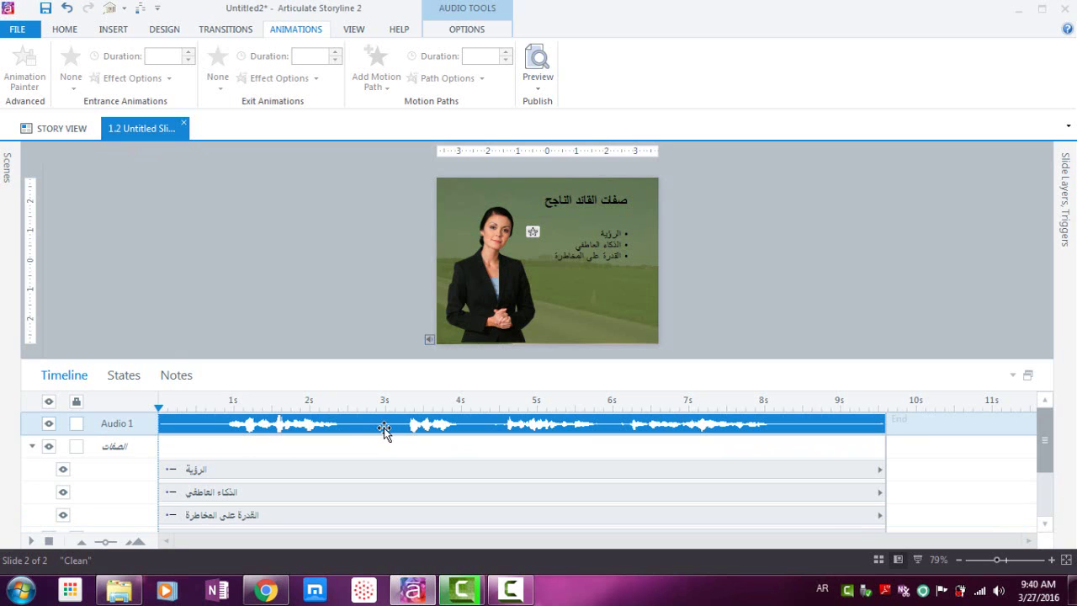
right_click(383, 426)
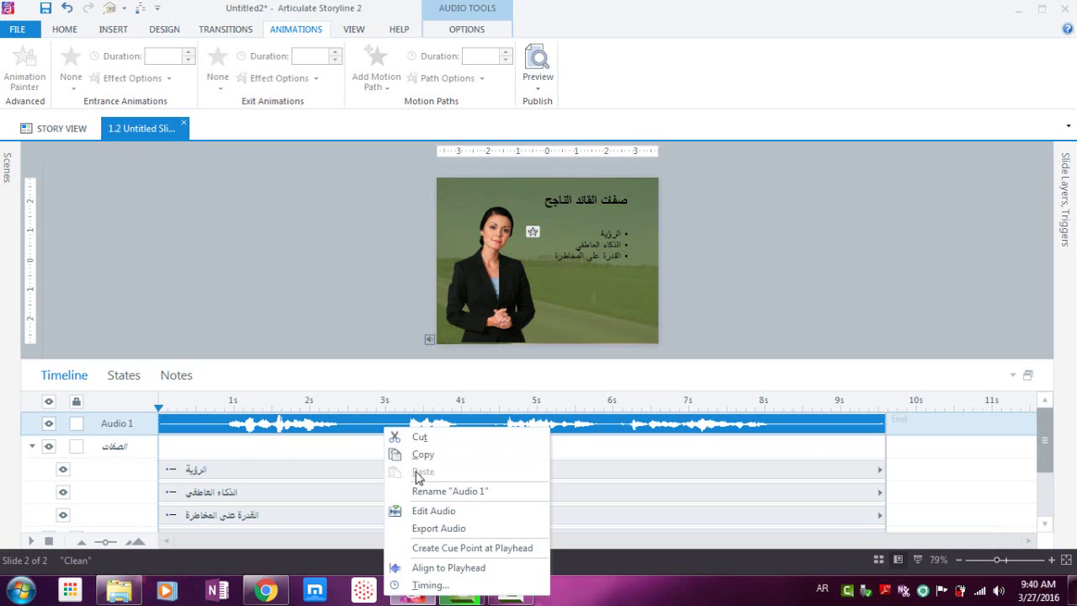
left_click(510, 548)
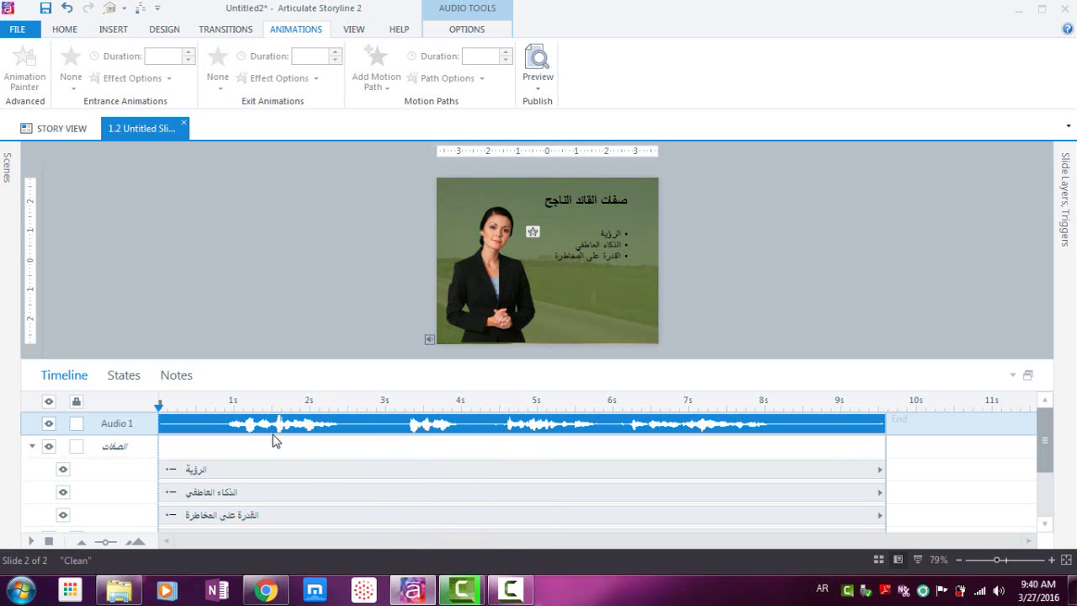
left_click_drag(162, 408, 410, 426)
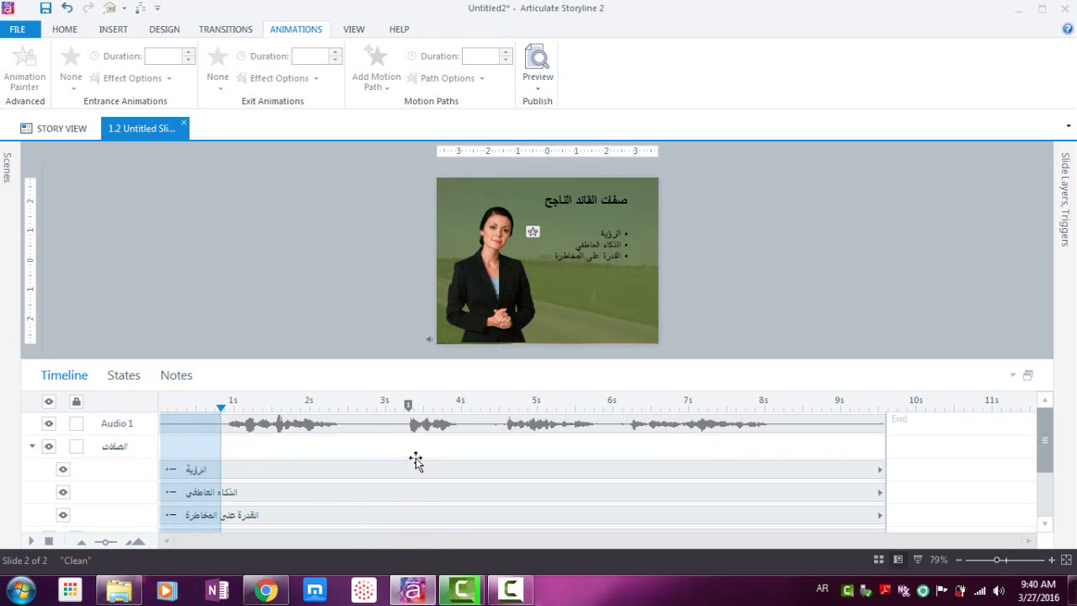
Add cue points at about 4.6 s and 6.2 s, where the narration's third and fourth stretches of speech begin.
left_click_drag(222, 412, 507, 434)
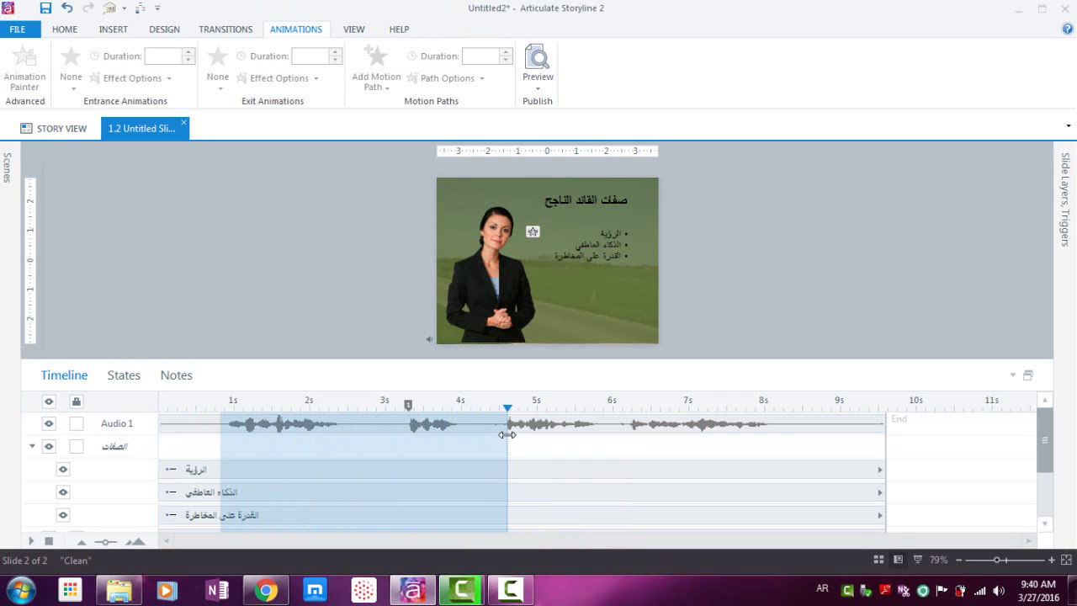
right_click(497, 428)
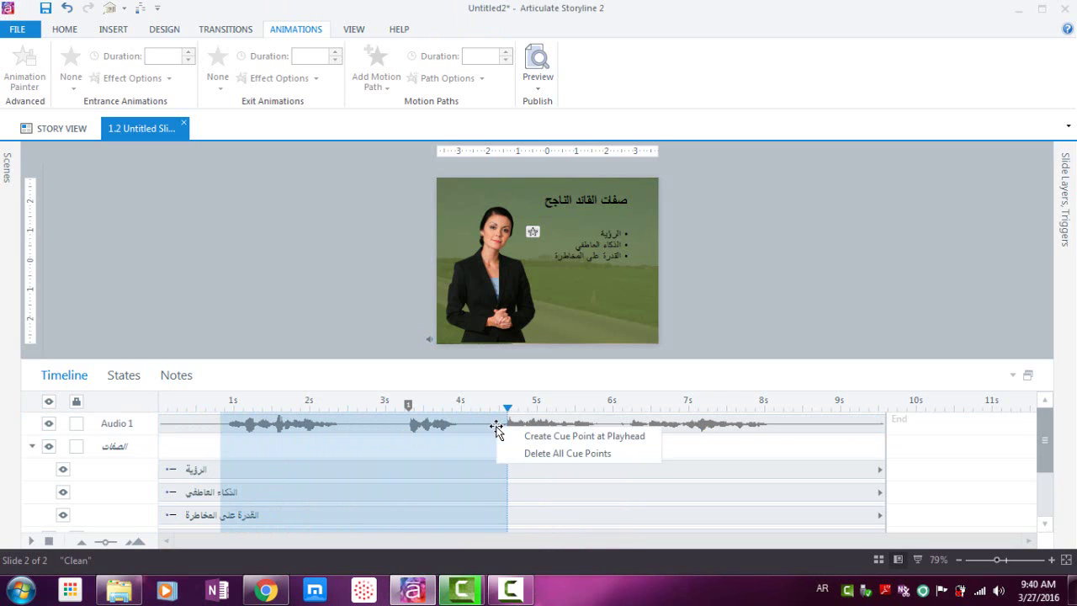
left_click(523, 436)
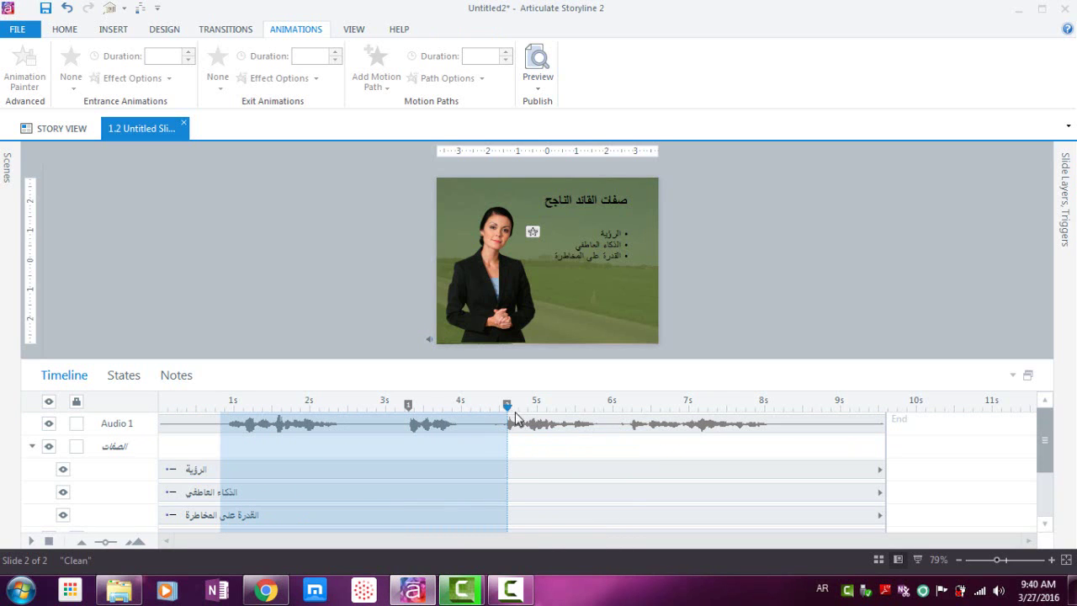
left_click_drag(507, 413, 631, 418)
right_click(633, 414)
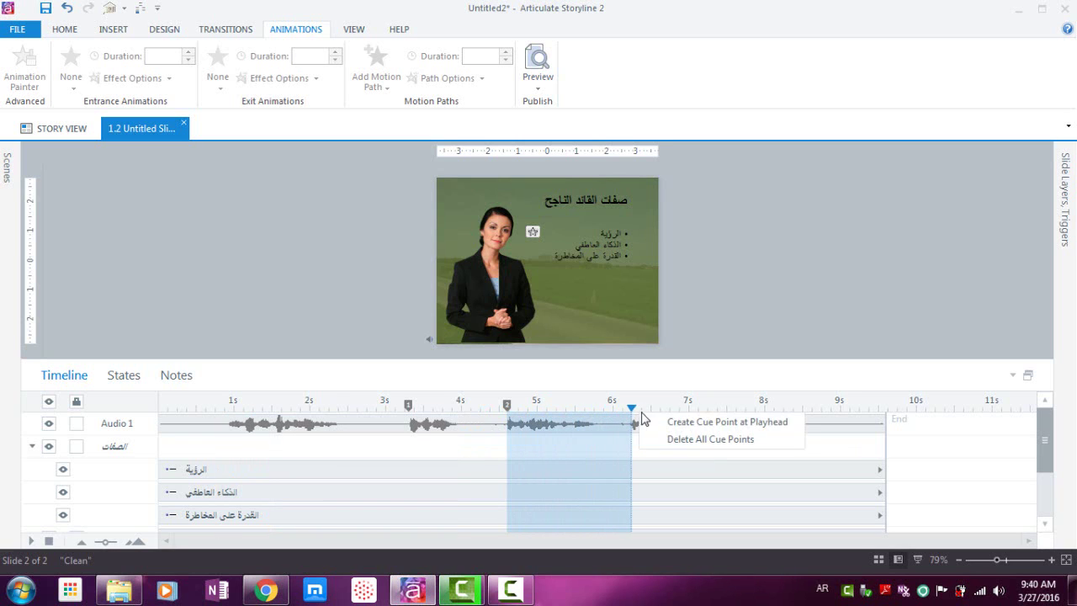
left_click(687, 429)
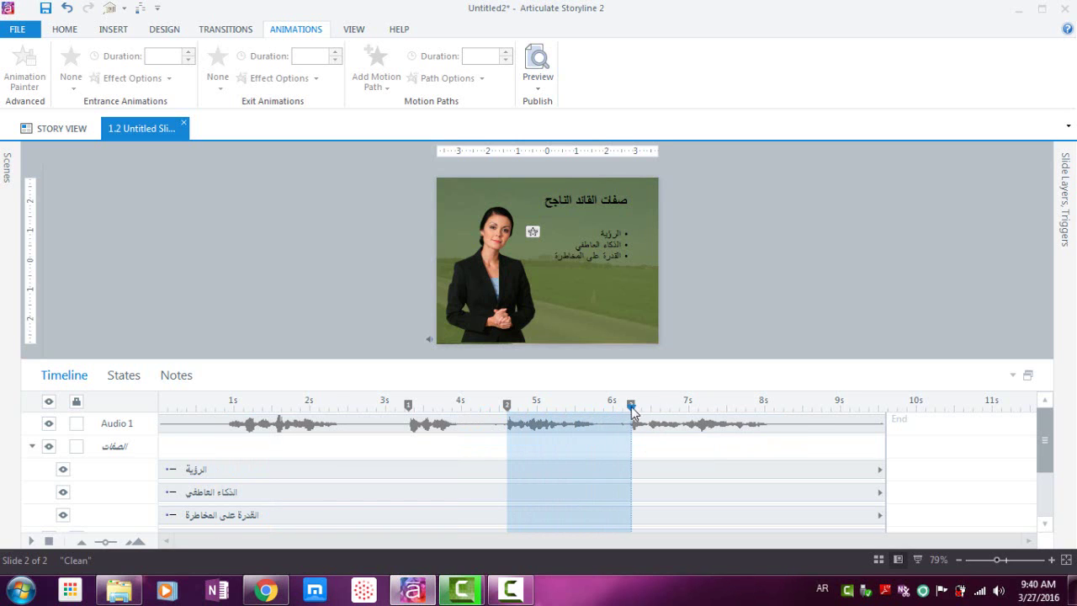
left_click_drag(633, 414, 596, 413)
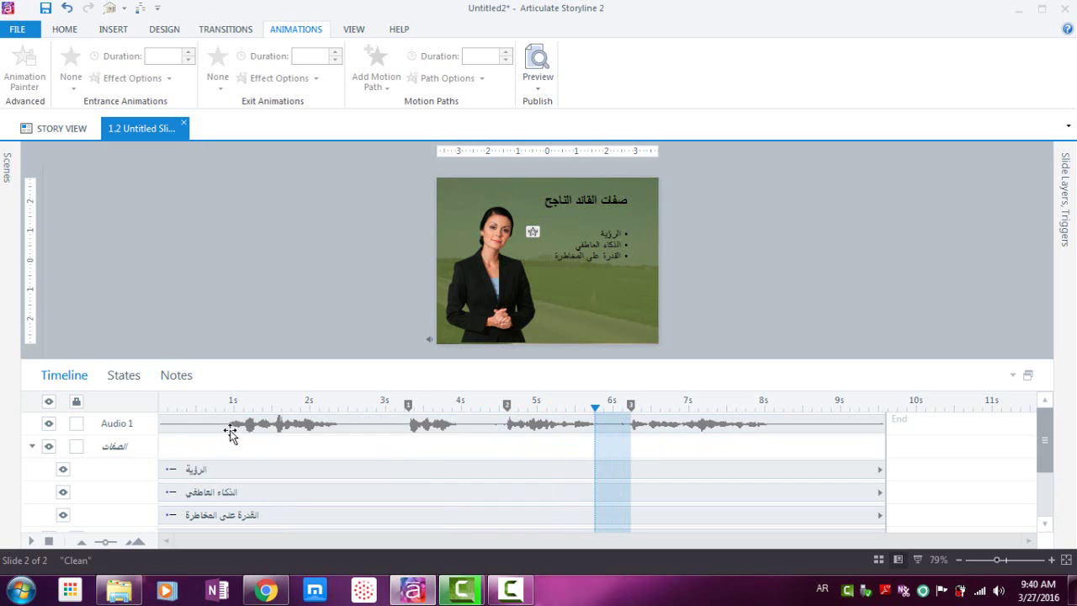
Align the start of the first bullet, الرؤية, to cue point 1.
left_click(190, 473)
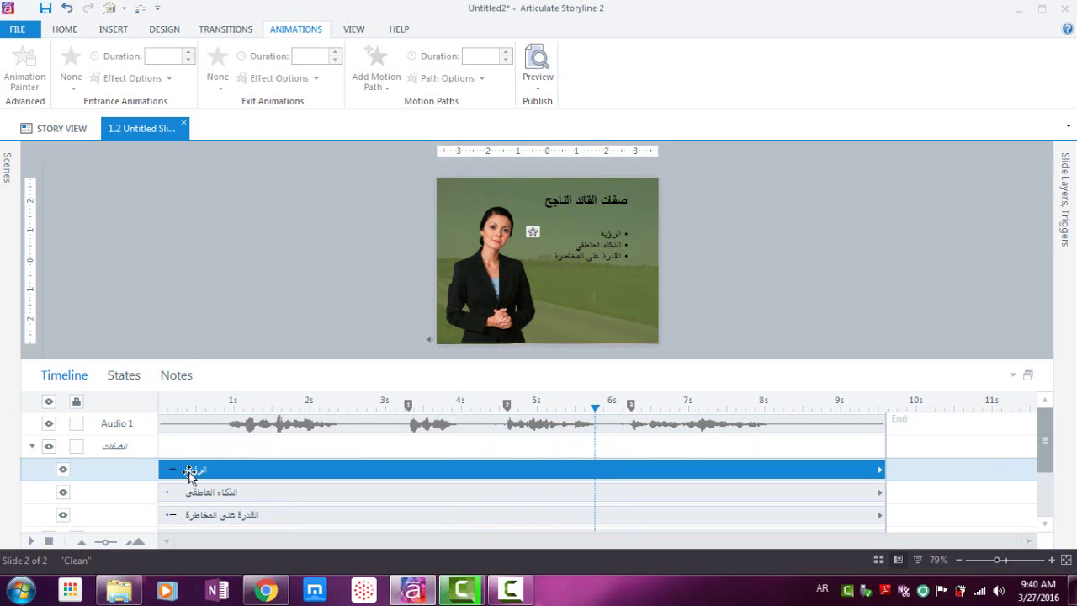
right_click(190, 473)
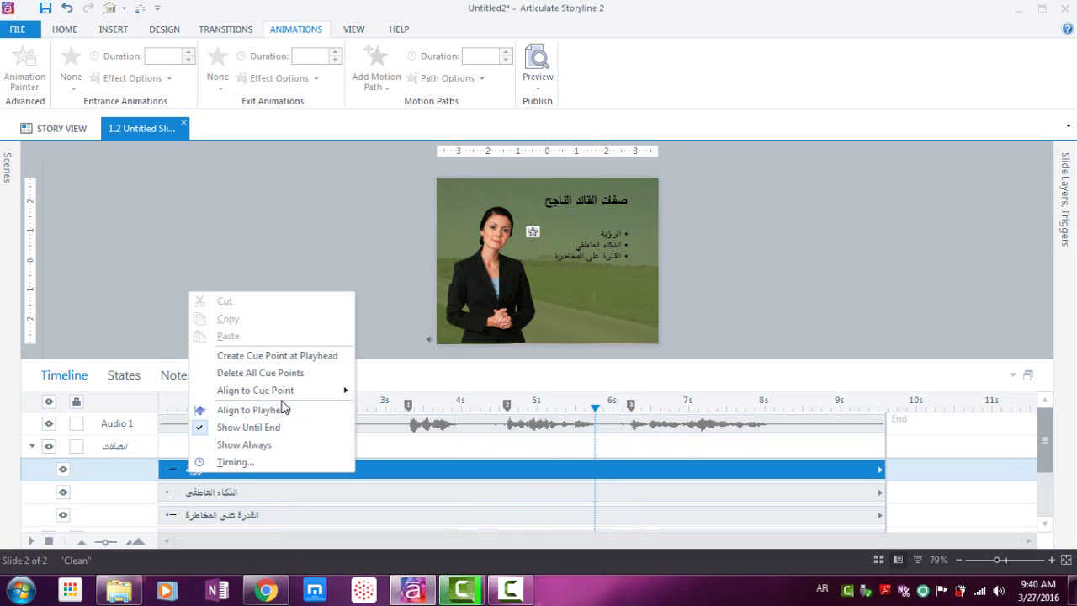
mouse_move(308, 392)
left_click(408, 393)
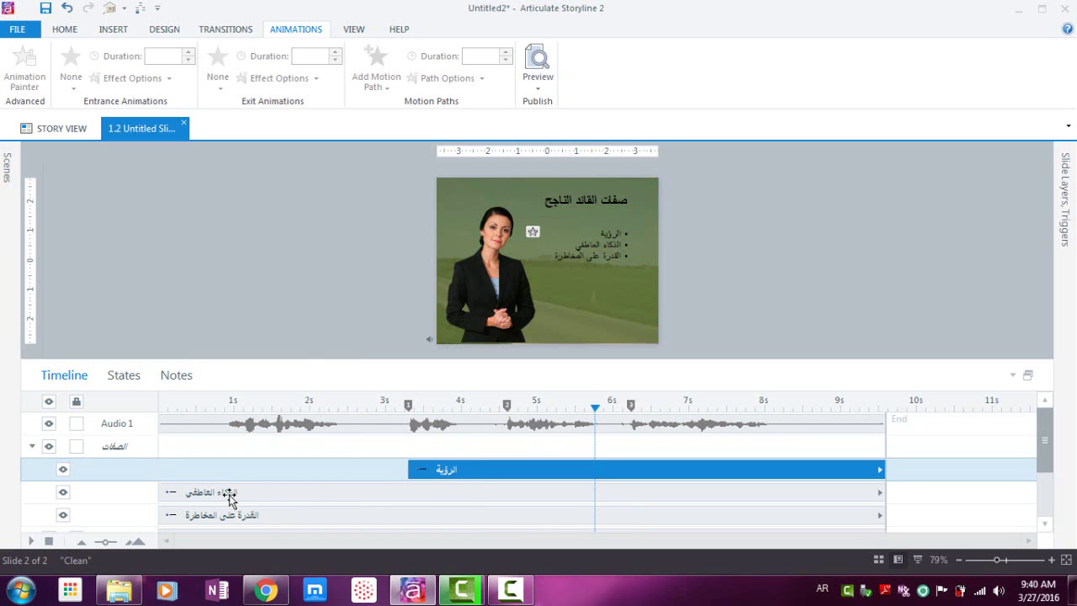
Align the bullet الذكاء العاطفي to cue point 2 and the bullet القدرة على المخاطرة to cue point 3.
left_click_drag(230, 498, 582, 488)
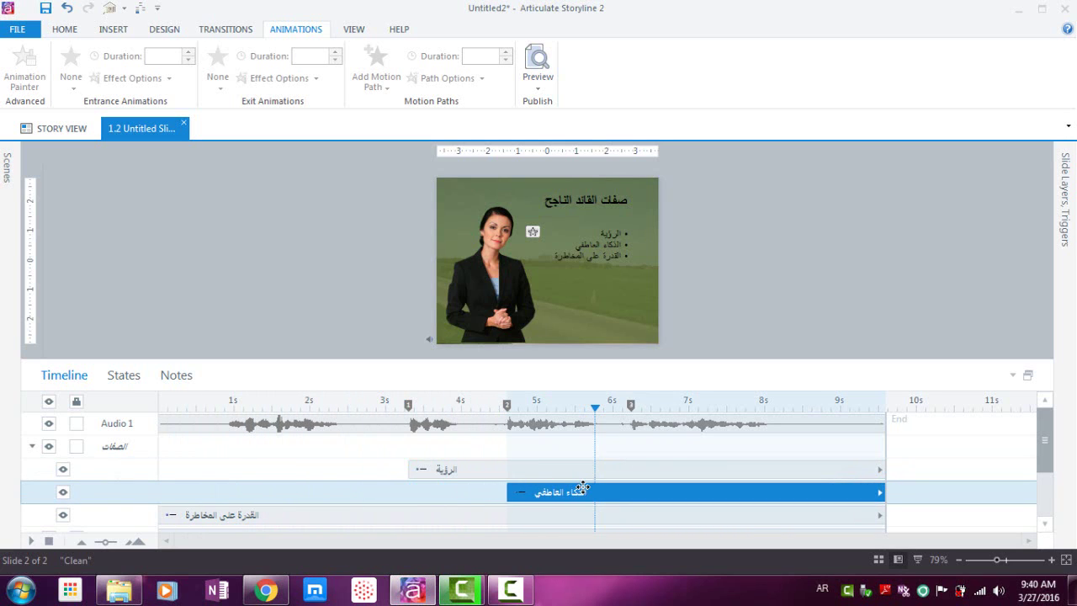
scroll(401, 455, "down", 2)
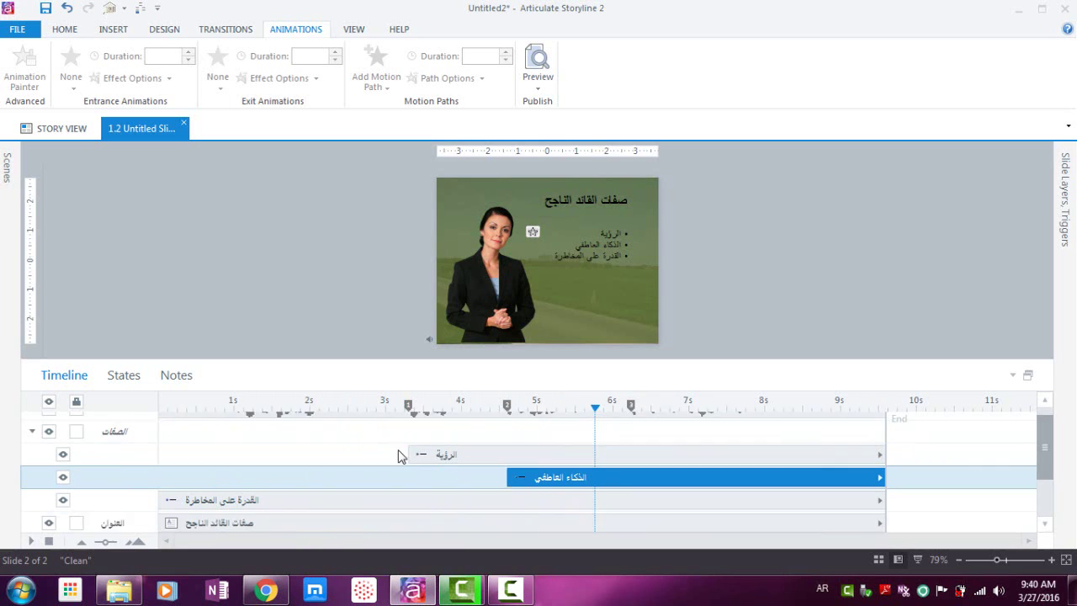
left_click(243, 485)
right_click(243, 485)
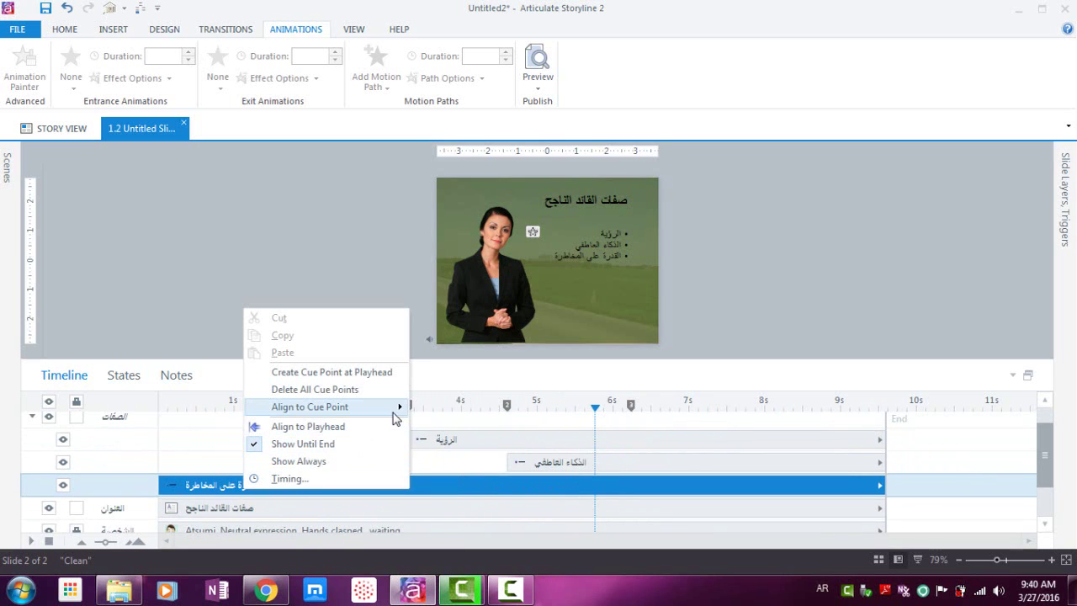
mouse_move(395, 407)
left_click(450, 442)
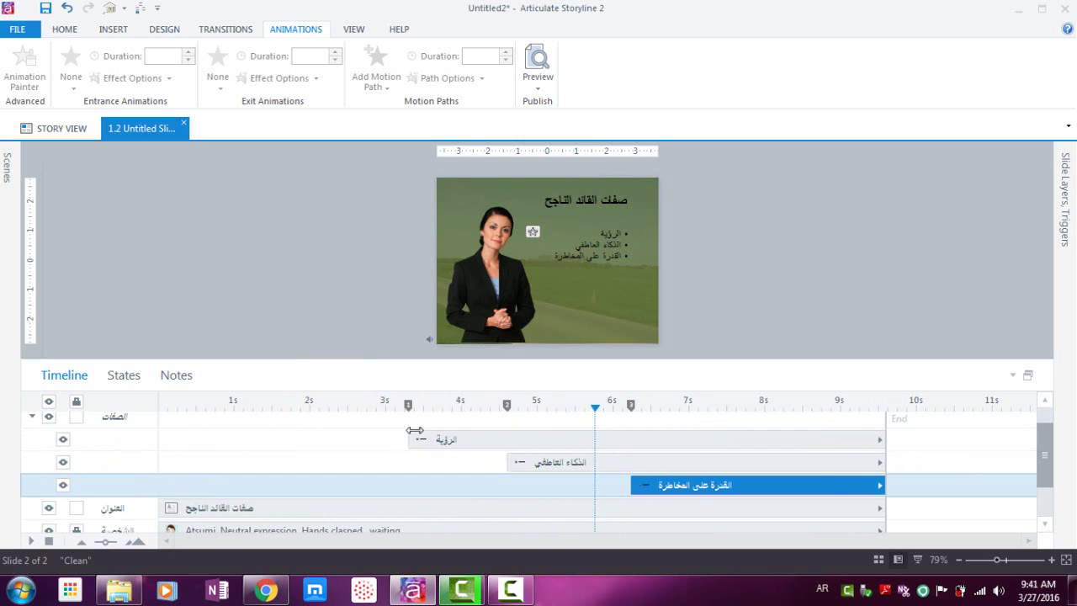
Preview only this slide to check that the bullets appear in sync with the narration.
scroll(434, 437, "up", 1)
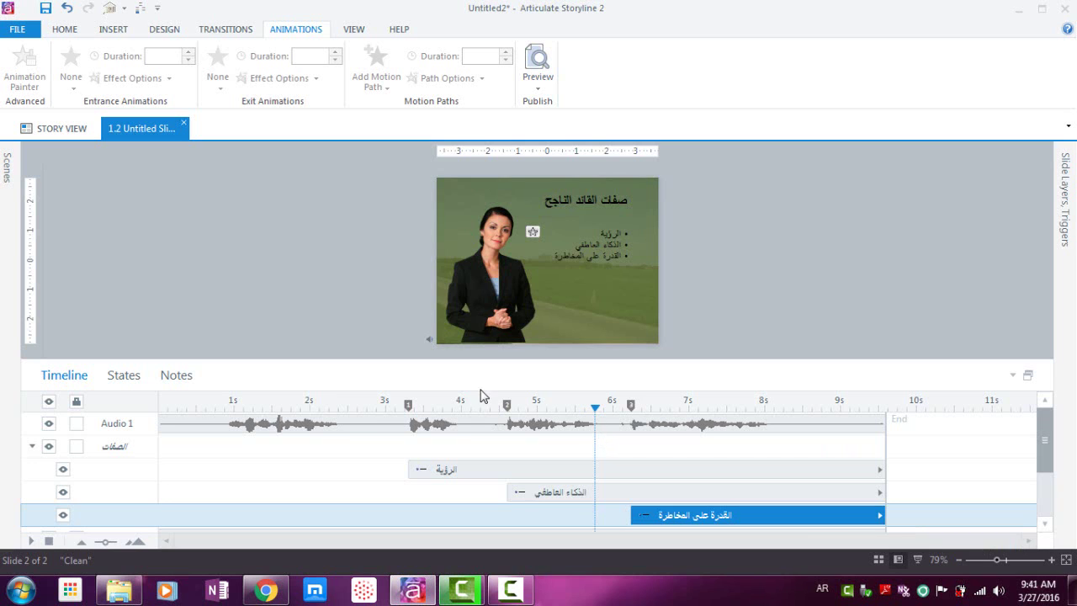
scroll(484, 432, "down", 1)
scroll(484, 432, "up", 1)
left_click(536, 85)
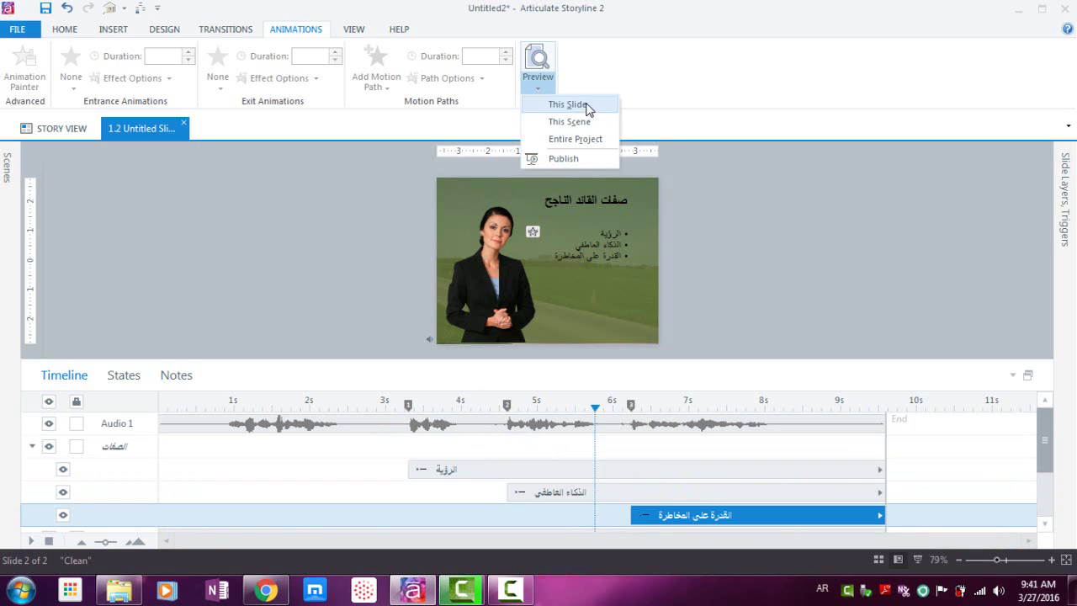
left_click(583, 106)
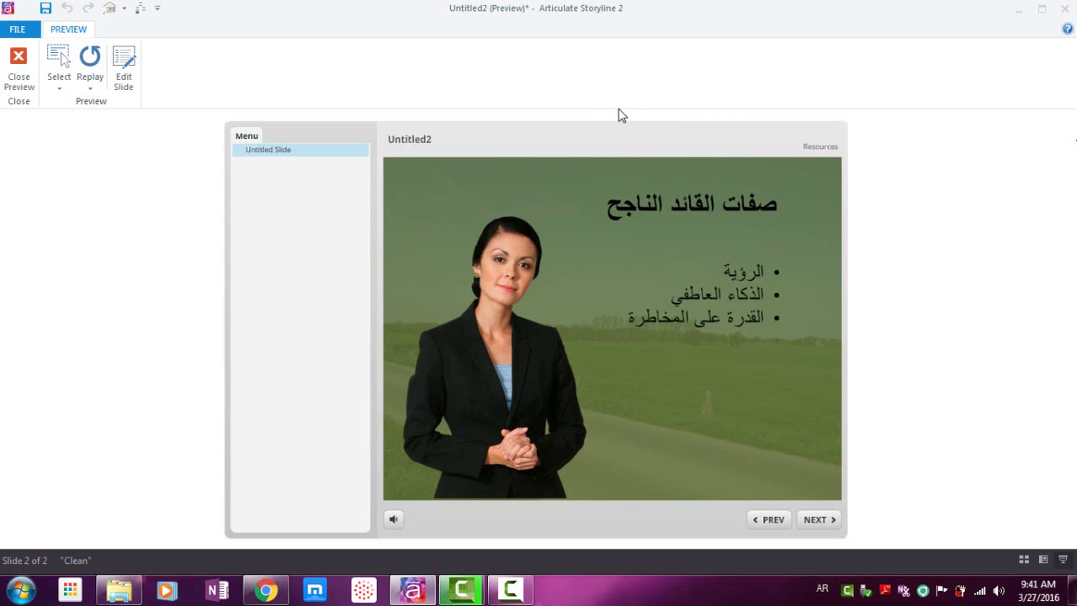
Close the preview and extend the slide's total display time on the timeline to about 10.4 s.
left_click(34, 72)
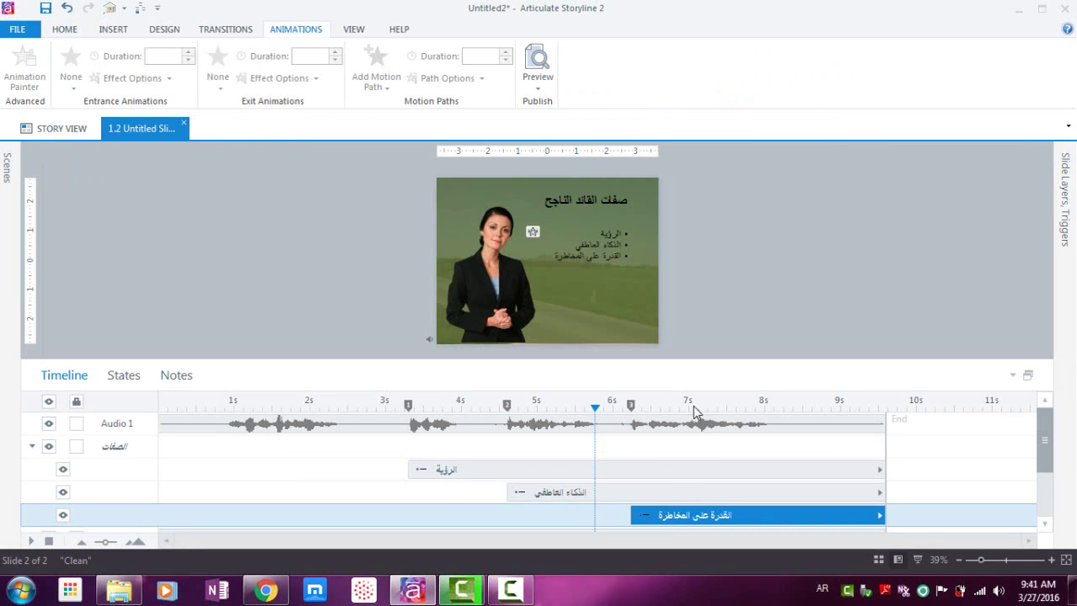
left_click(348, 481)
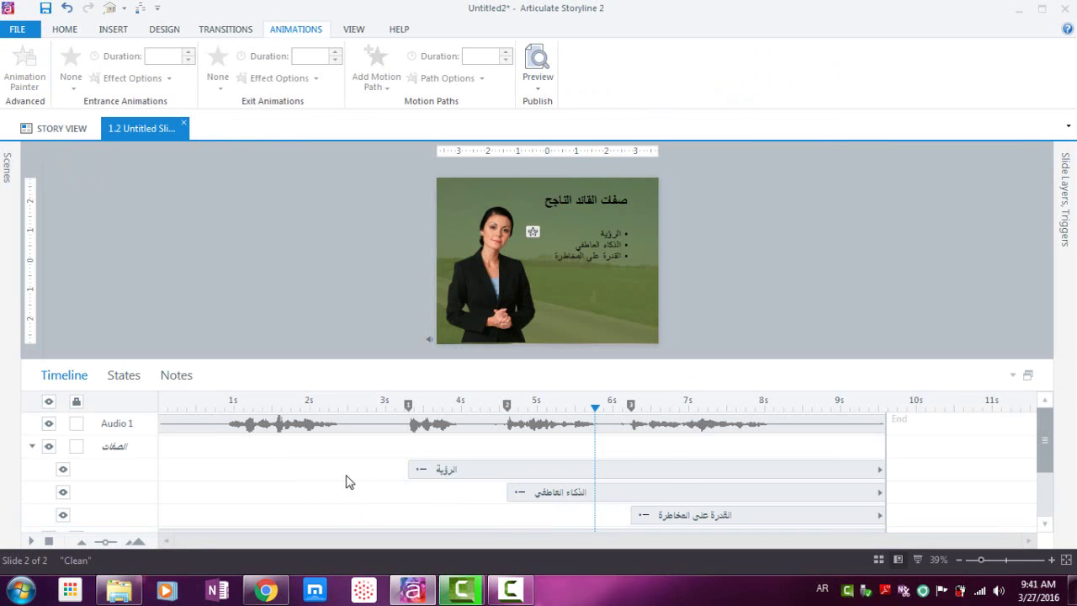
left_click(882, 464)
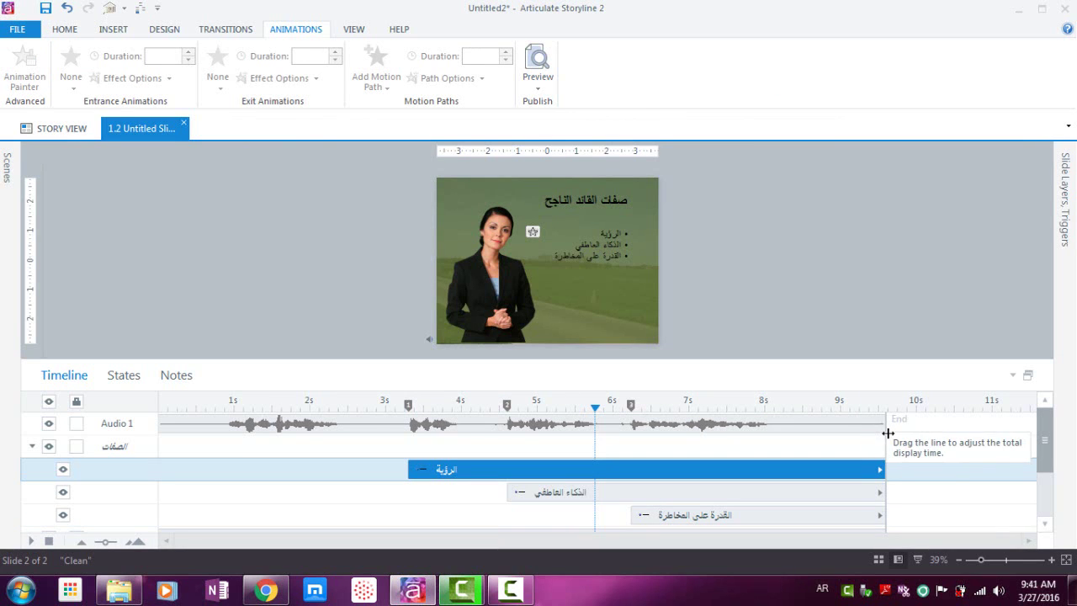
left_click_drag(886, 436, 948, 447)
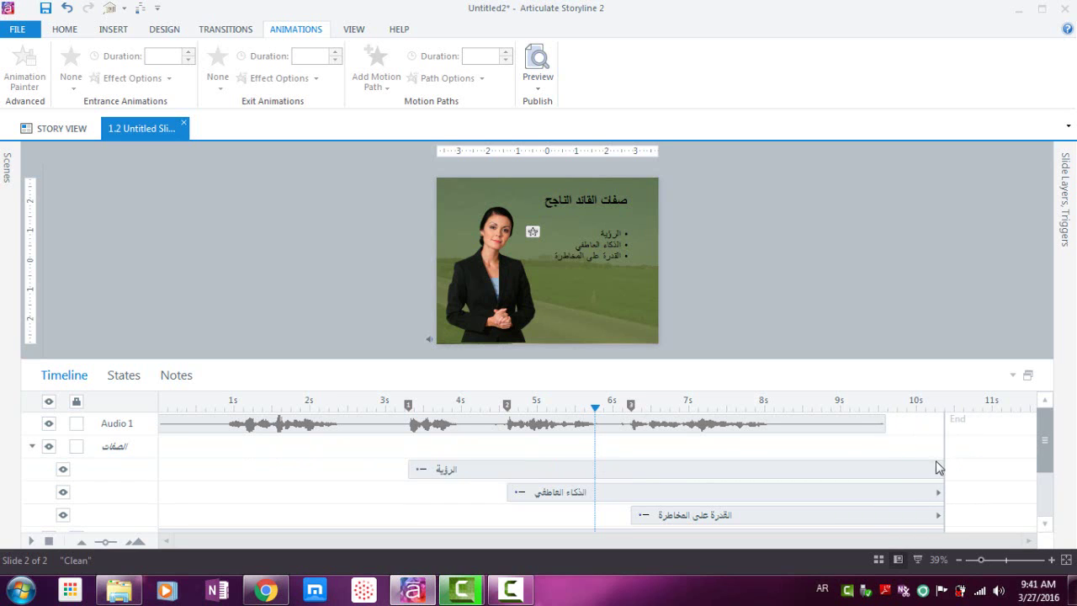
Turn off Show Until End for the bullet الرؤية and extend the slide's total display time to about 10.75 s.
right_click(924, 473)
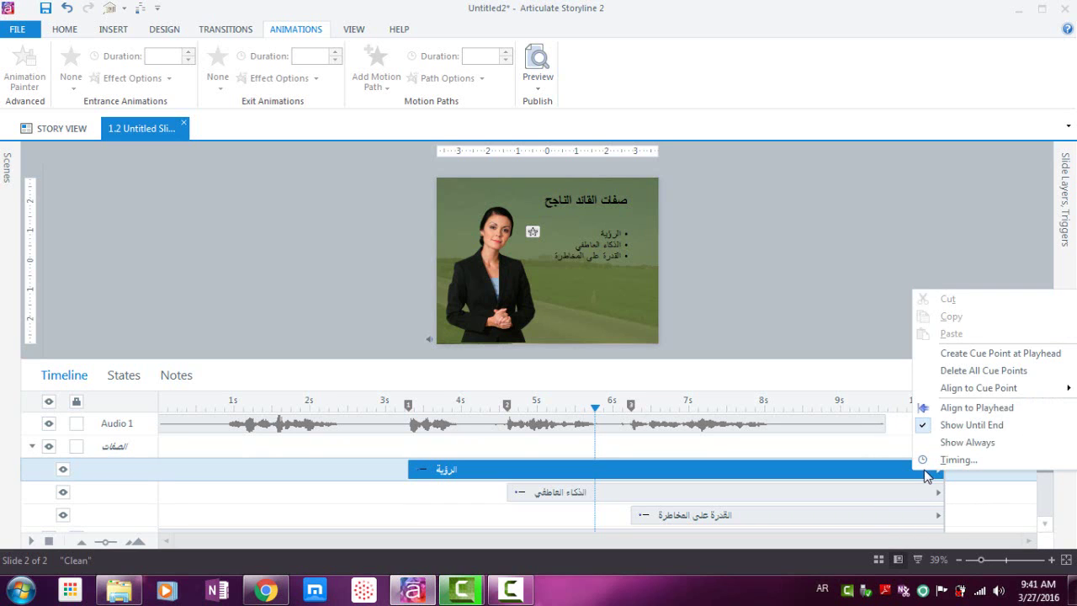
left_click(930, 425)
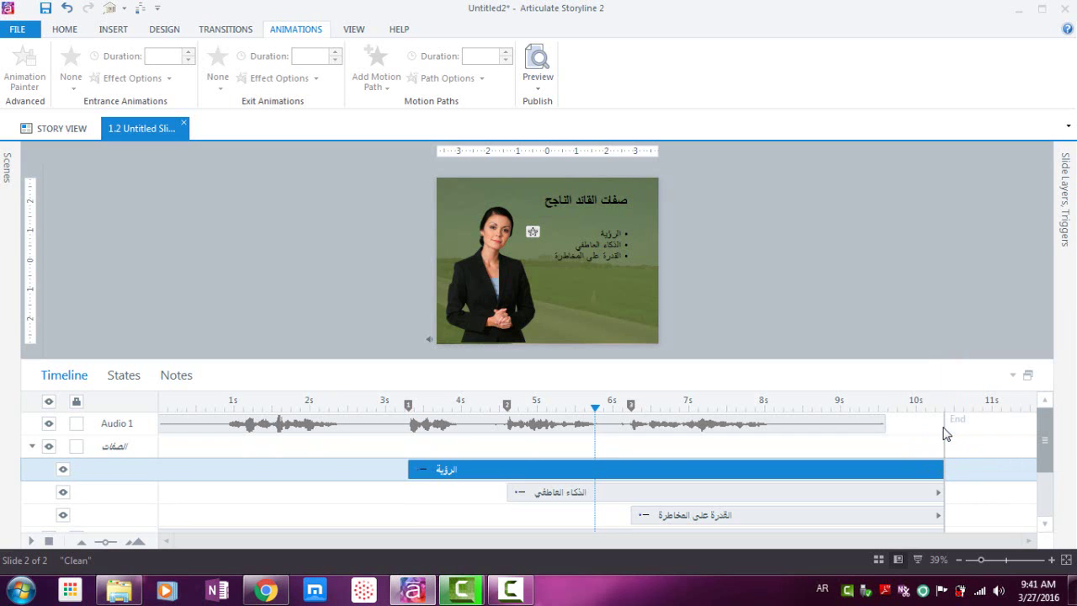
left_click_drag(943, 447, 973, 444)
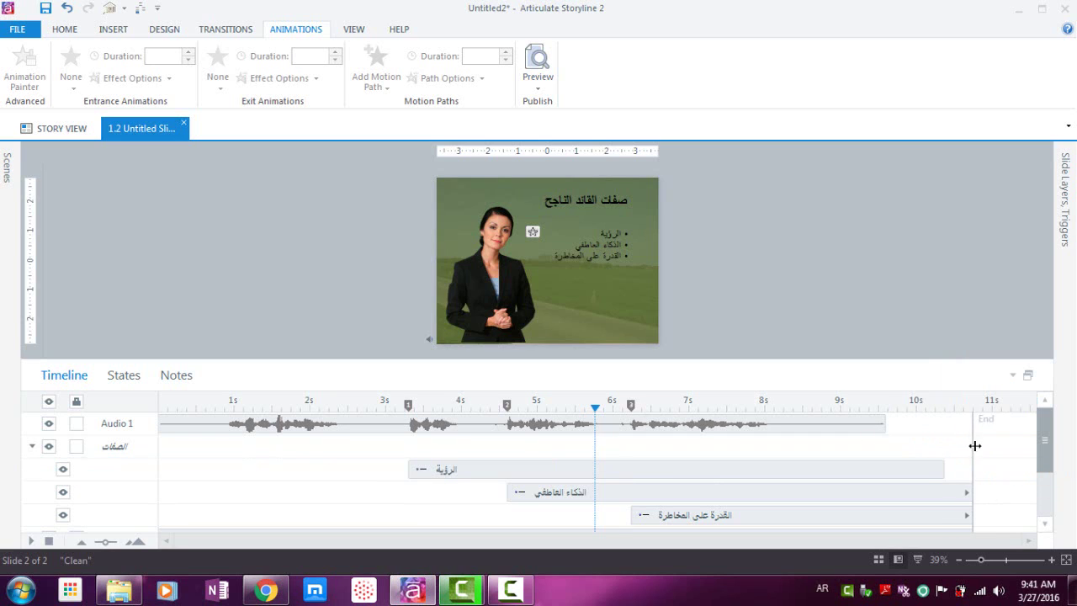
Turn on Show Until End for the bullet الرؤية and shorten the slide's total display time to about 10.5 s.
left_click(933, 467)
right_click(928, 471)
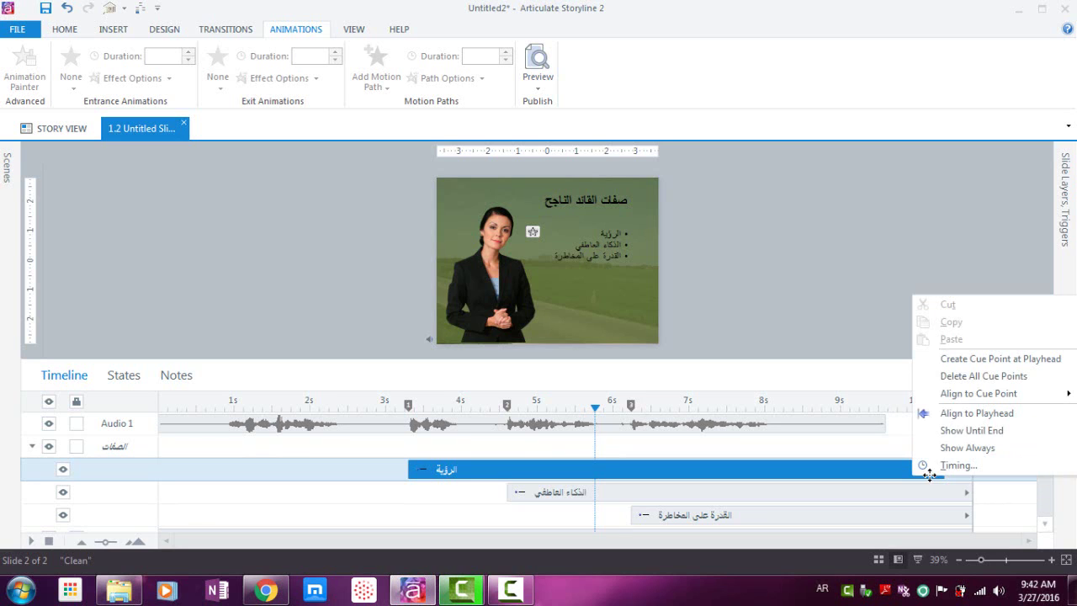
left_click(948, 436)
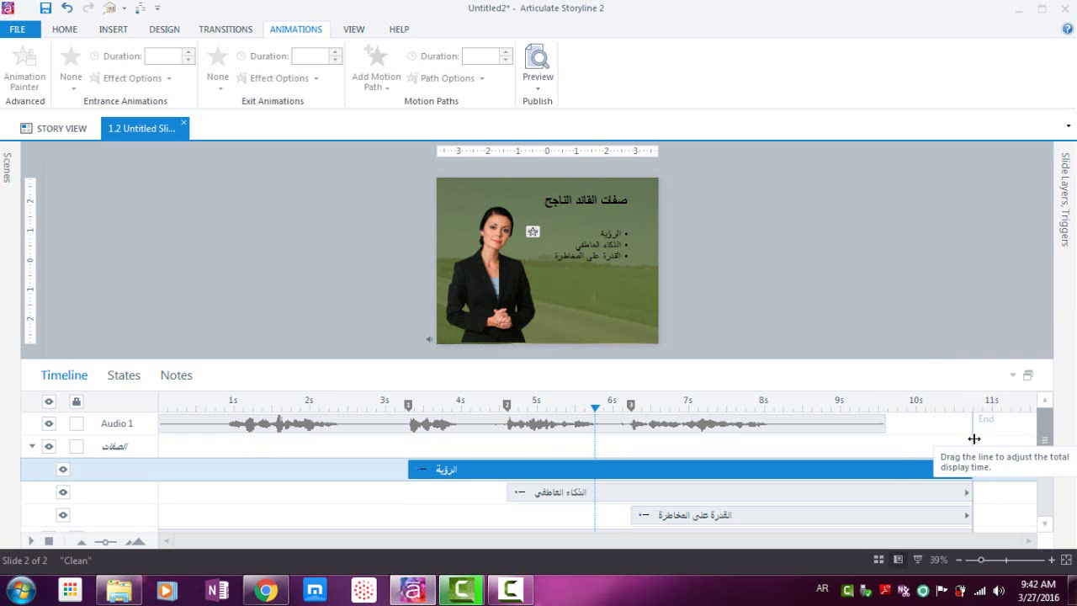
mouse_move(971, 435)
left_mouse_down()
mouse_move(1006, 439)
mouse_move(810, 440)
mouse_move(990, 434)
mouse_move(966, 429)
mouse_move(957, 440)
left_mouse_up()
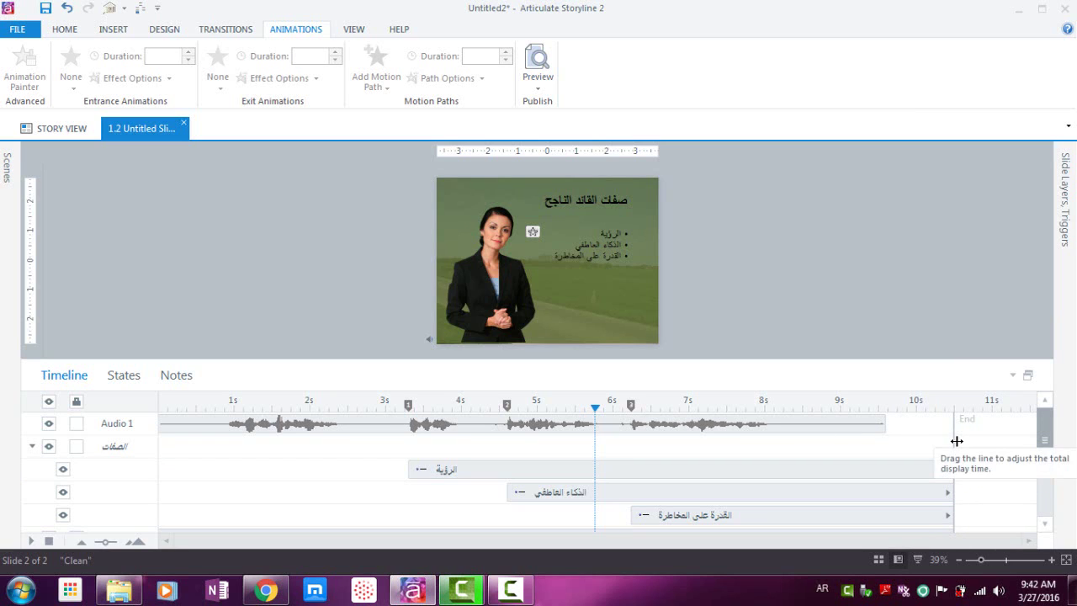